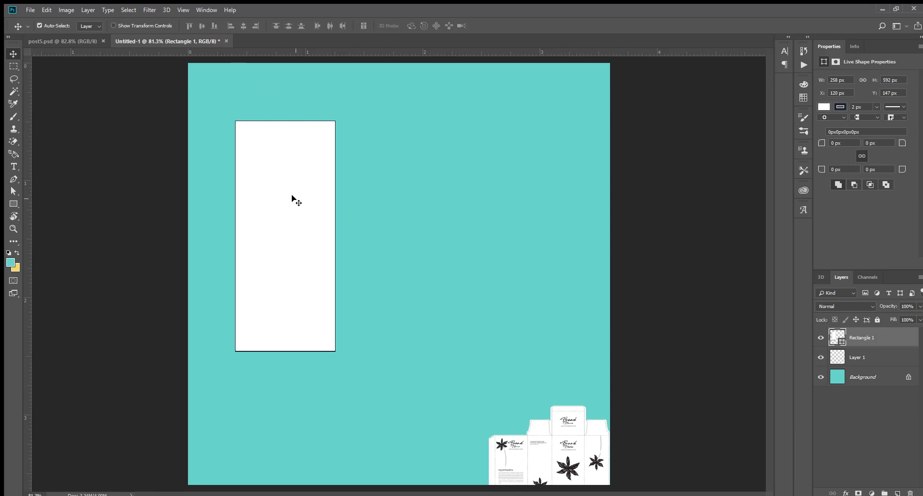
Place a narrower copy of the tall panel flush against the first panel's right edge
drag(292, 199, 368, 207)
key(ctrl+z)
drag(298, 205, 399, 206)
key(Left)
key(Left)
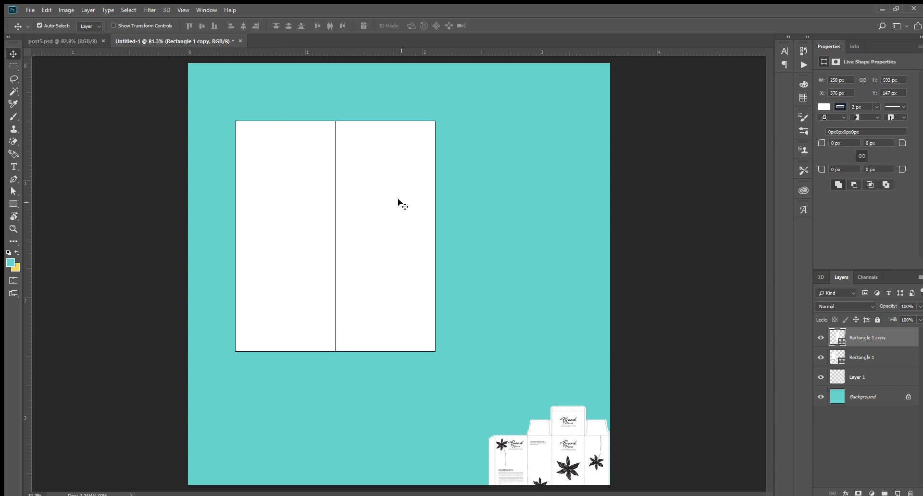
key(ctrl+t)
drag(437, 231, 398, 230)
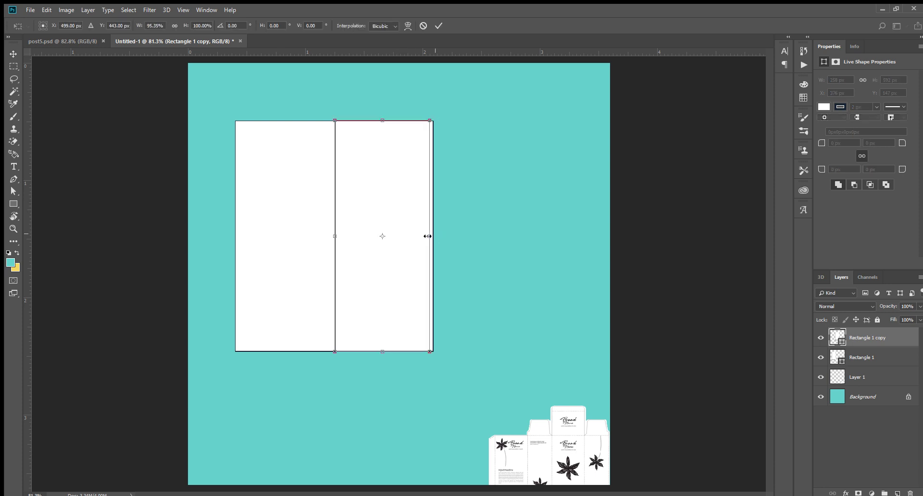
key(Return)
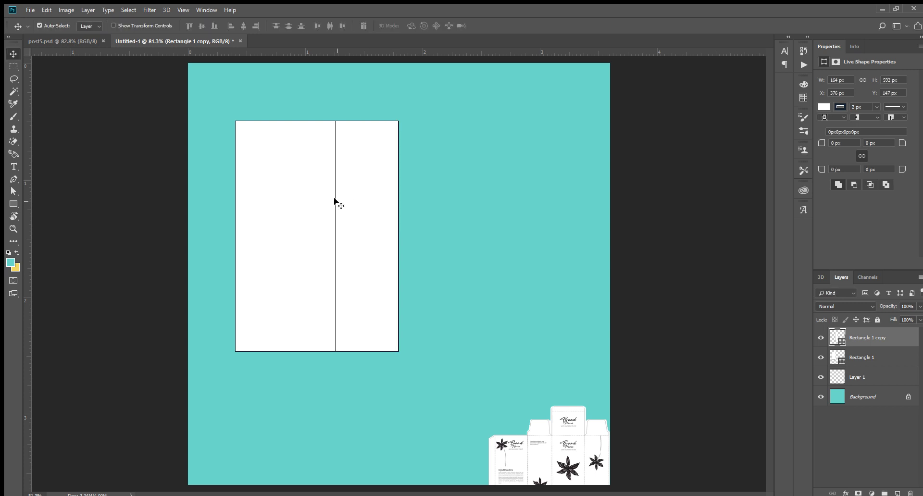
Place a copy of the wide panel flush against the narrow panel's right side
click(301, 199)
mouse_move(288, 197)
mouse_down()
mouse_move(389, 206)
mouse_move(430, 193)
mouse_up()
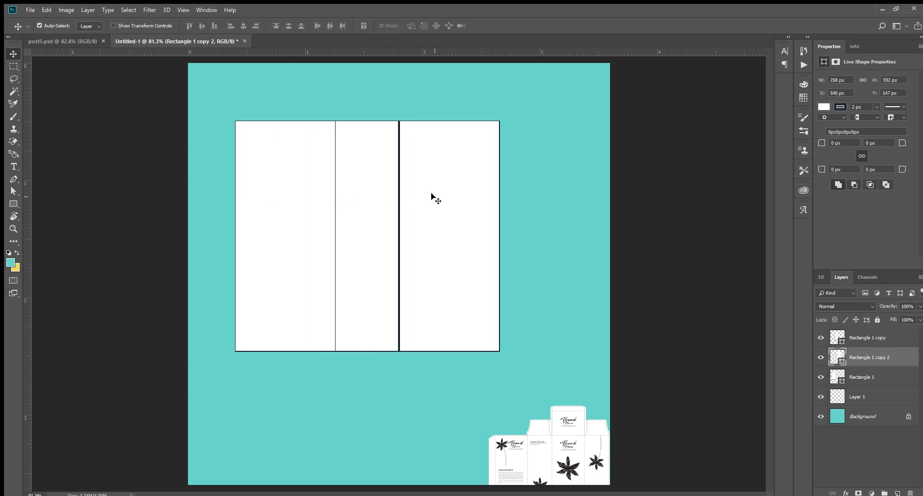
key(Left)
key(Left)
key(Left)
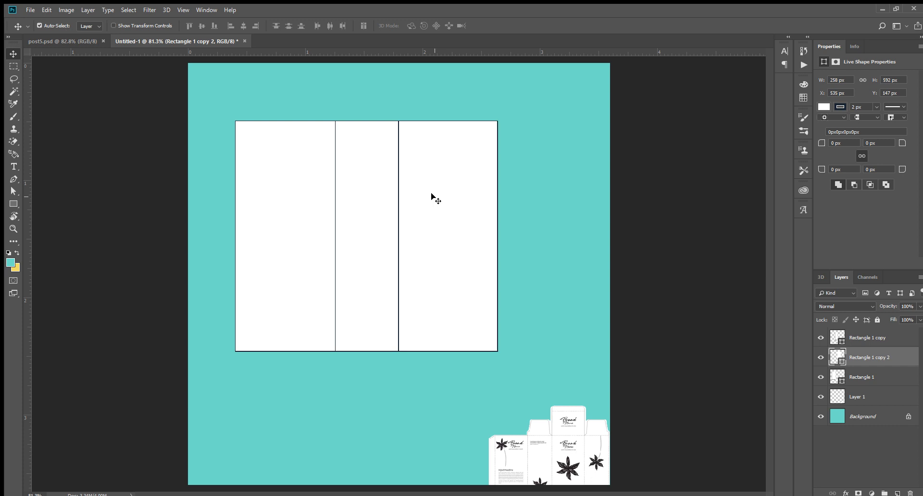
key(Right)
key(Right)
key(Right)
key(Right)
key(Left)
key(Left)
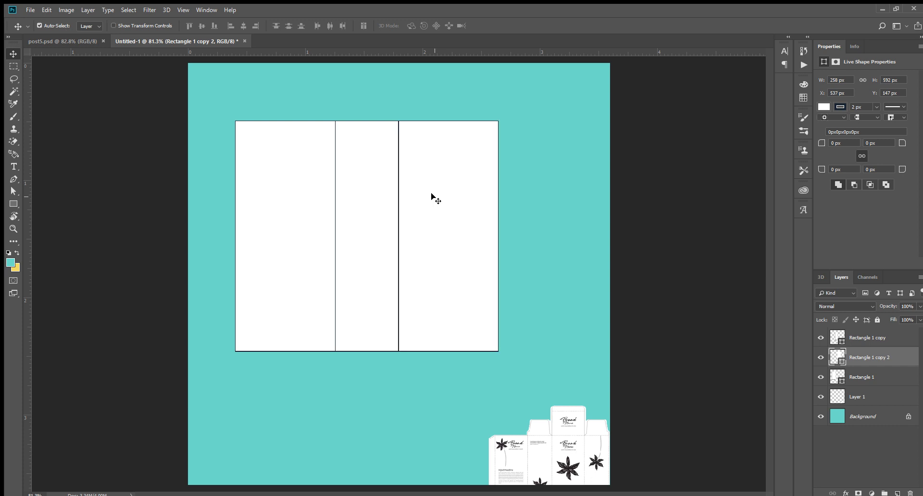
Add a far-right narrow panel copy and widen it to 191 px
drag(379, 198, 539, 201)
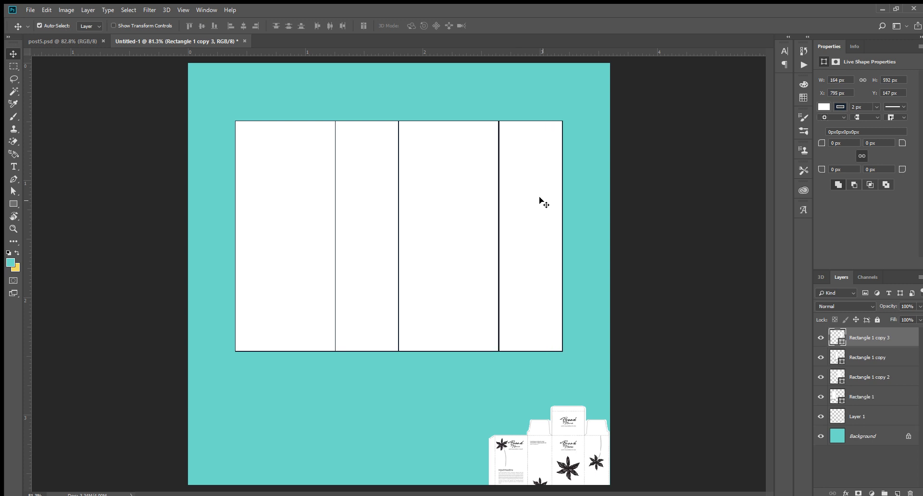
key(Left)
key(Left)
key(Left)
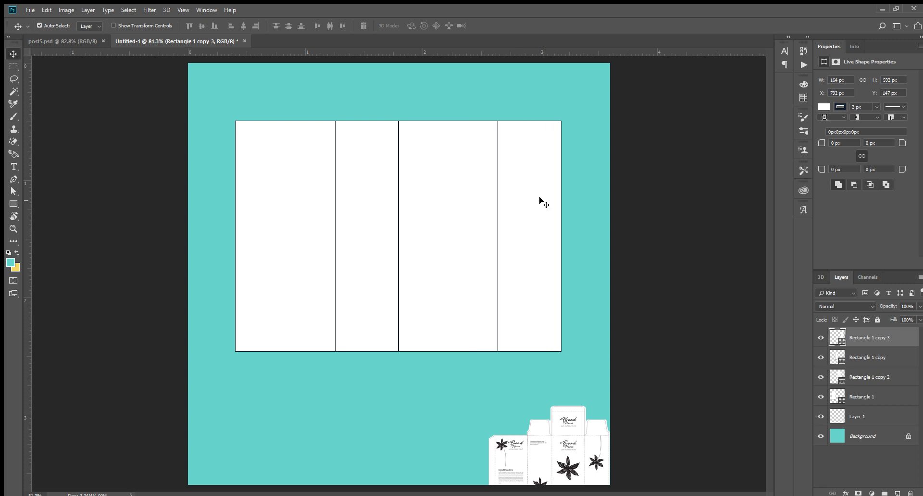
key(Right)
key(ctrl+t)
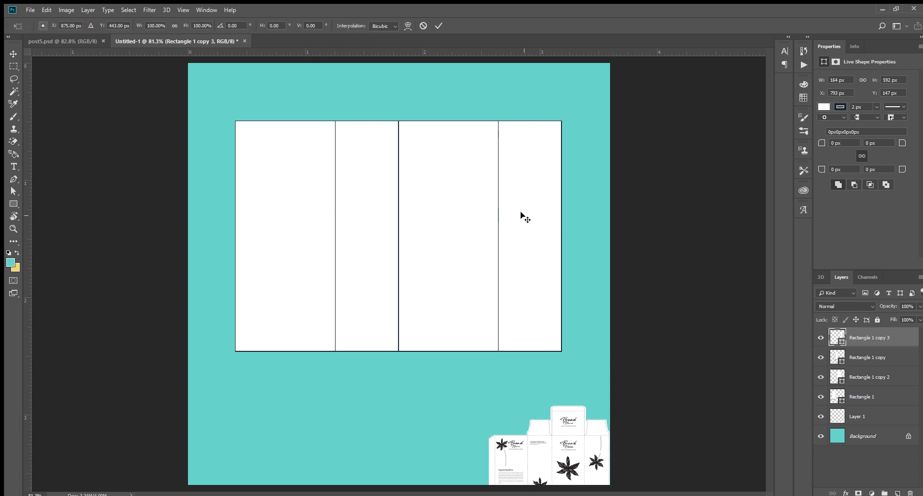
drag(562, 236, 572, 236)
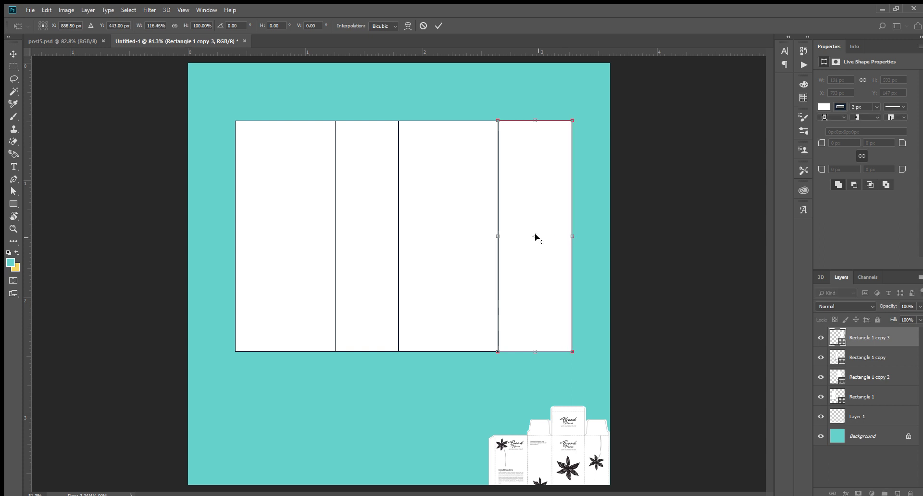
key(Return)
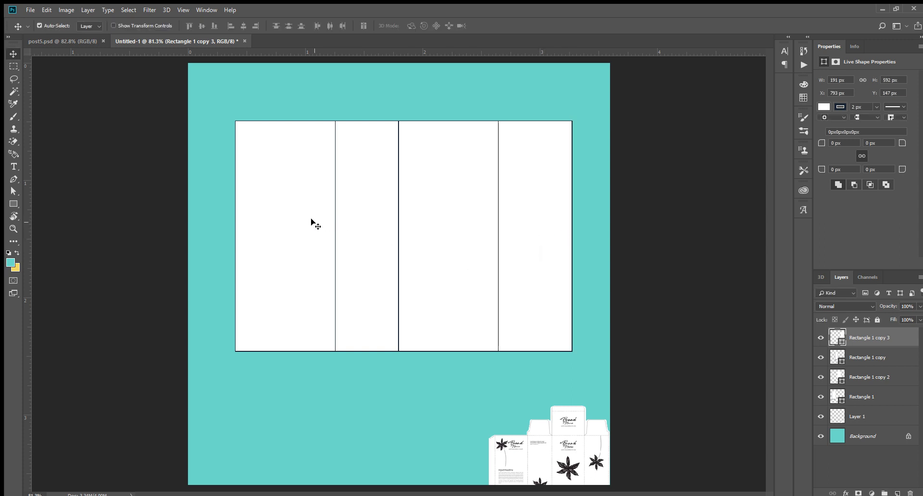
Select all four side panels together
click(313, 223)
shift+click(359, 230)
shift+click(439, 233)
shift+click(522, 231)
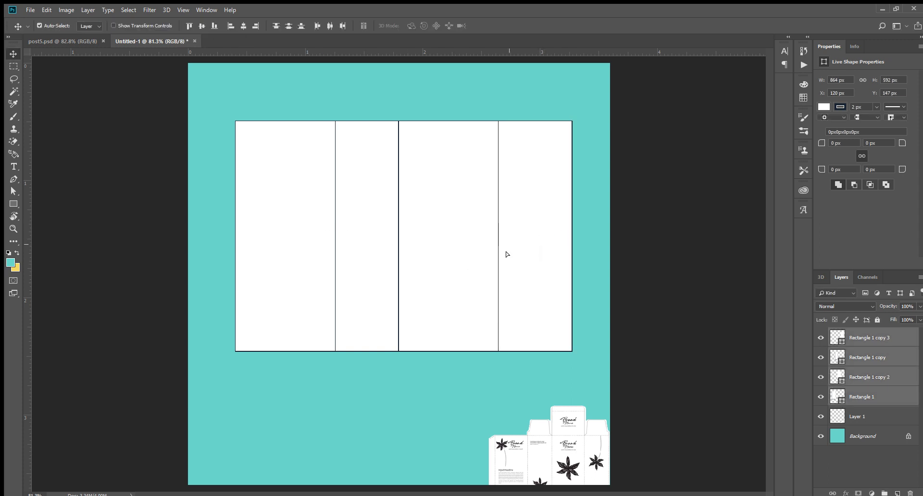
Copy the first narrow panel upward and shorten it into a 164 × 133 px flap
drag(505, 253, 509, 276)
click(629, 223)
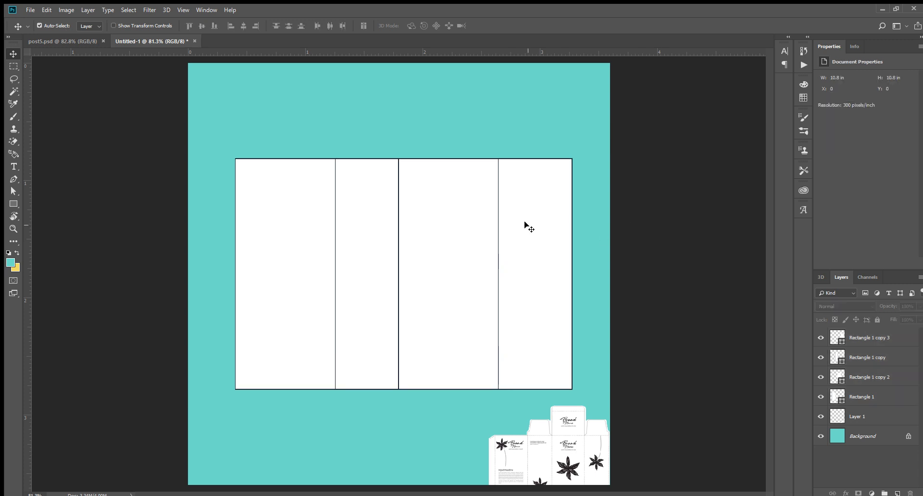
click(380, 202)
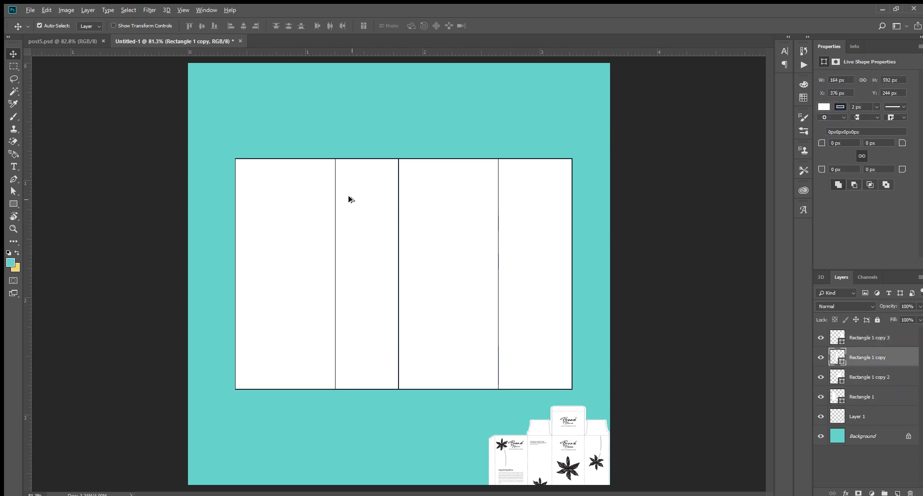
alt+drag(350, 198, 350, 147)
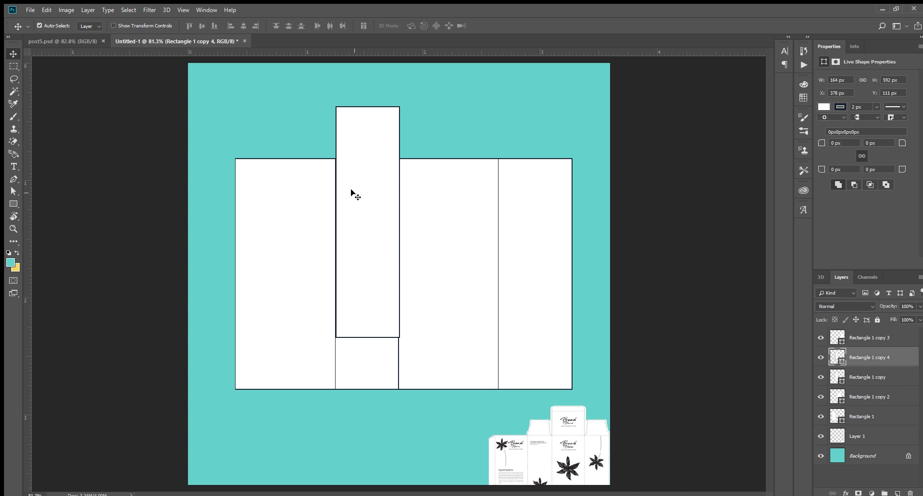
key(ctrl+t)
drag(367, 337, 377, 158)
key(Return)
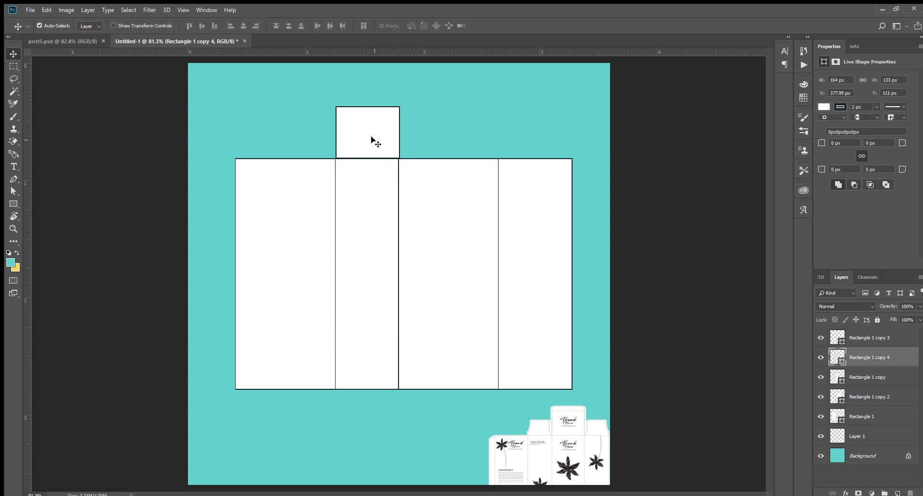
Align the flap with its panel and round its top-left corner to 25 px
key(Down)
key(Left)
key(Left)
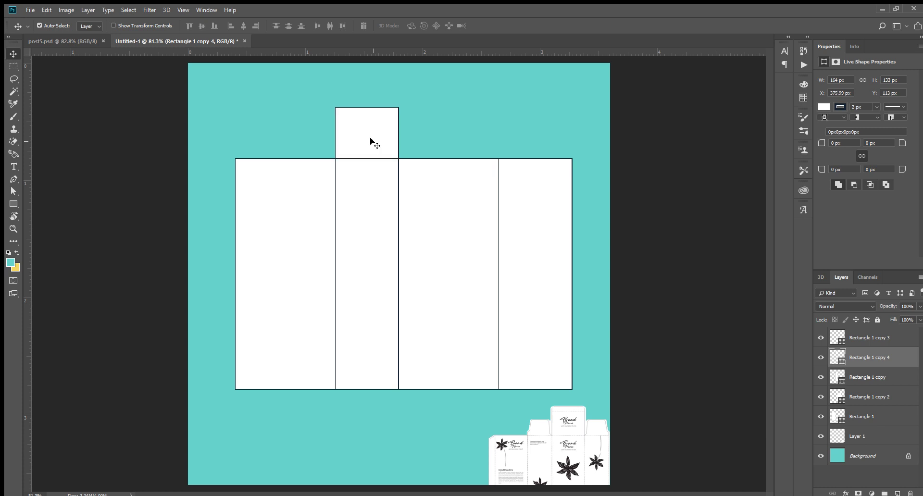
key(Down)
drag(825, 142, 836, 141)
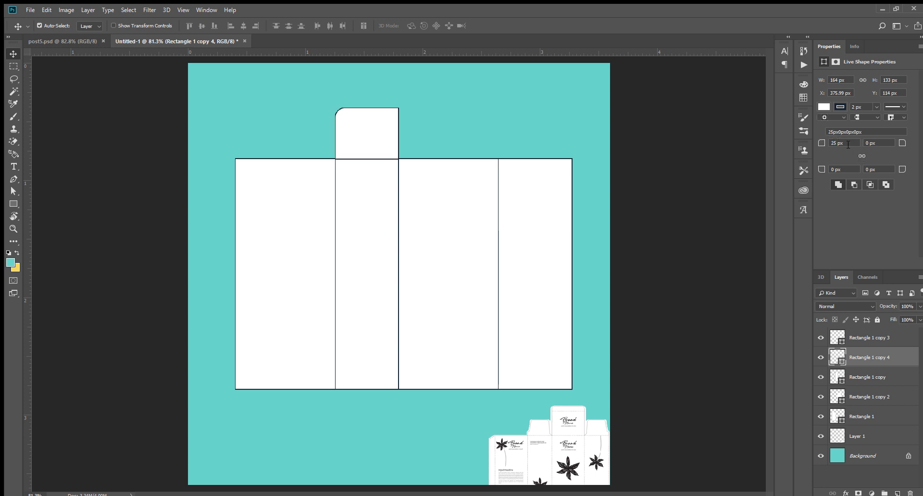
Set the small flap's top-right corner radius to 25 px
double_click(870, 143)
text(25)
click(678, 199)
click(361, 137)
Copy the rounded flap above the second wide panel and enlarge it to 255 × 207 px
drag(361, 135, 436, 131)
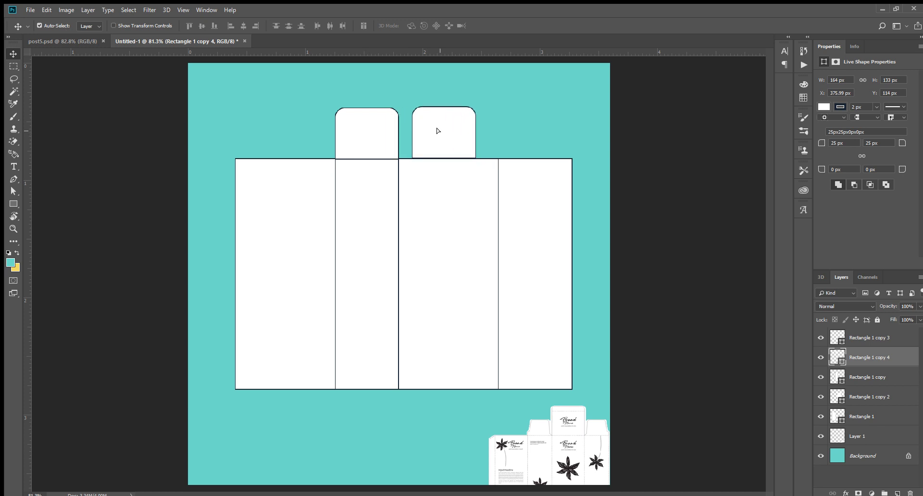
drag(438, 130, 425, 129)
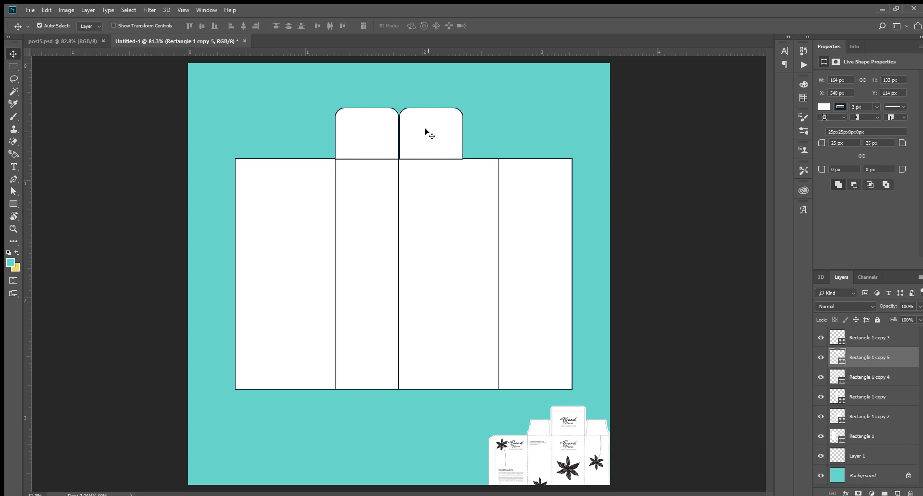
key(ctrl+t)
drag(463, 109, 511, 92)
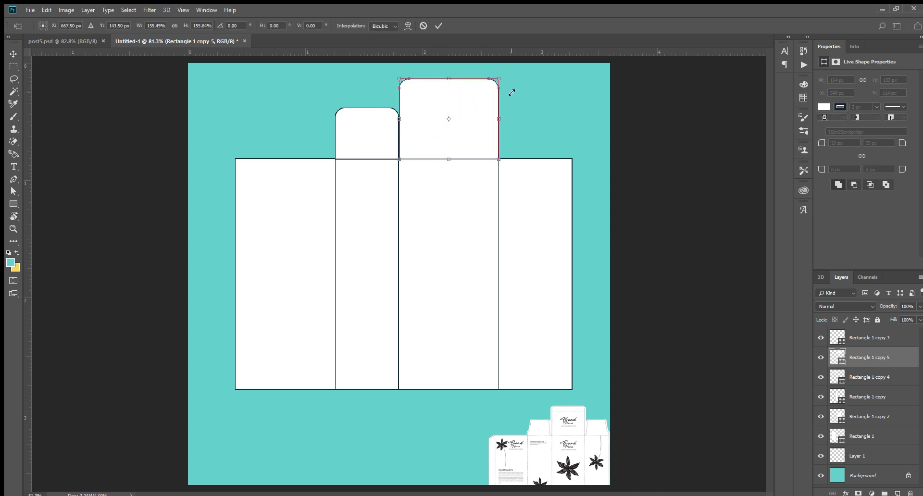
key(Return)
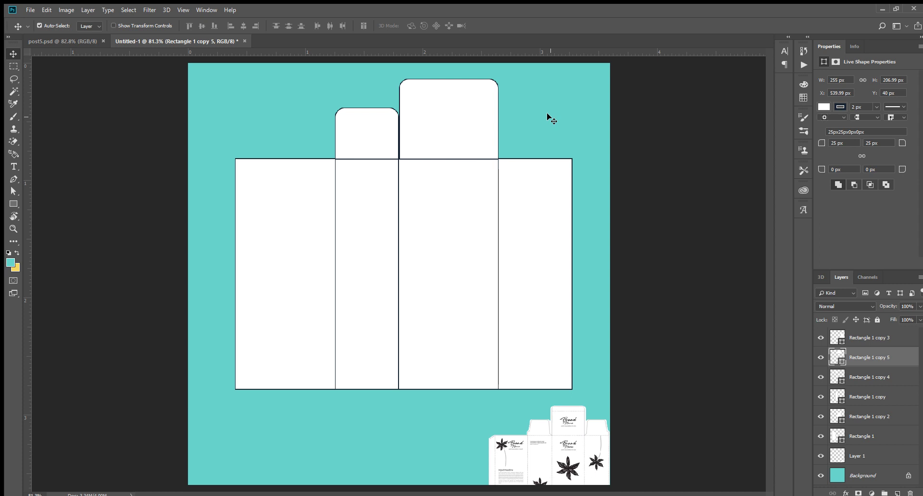
key(Up)
key(Up)
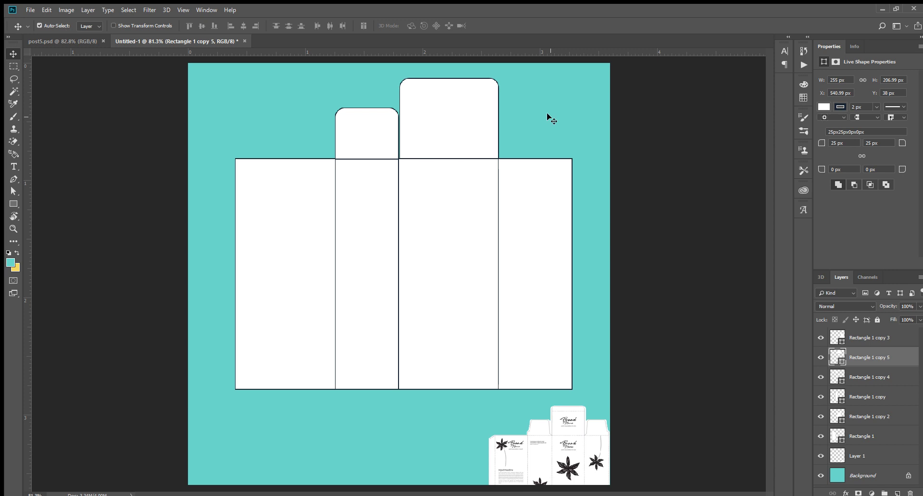
key(Left)
key(Left)
key(Down)
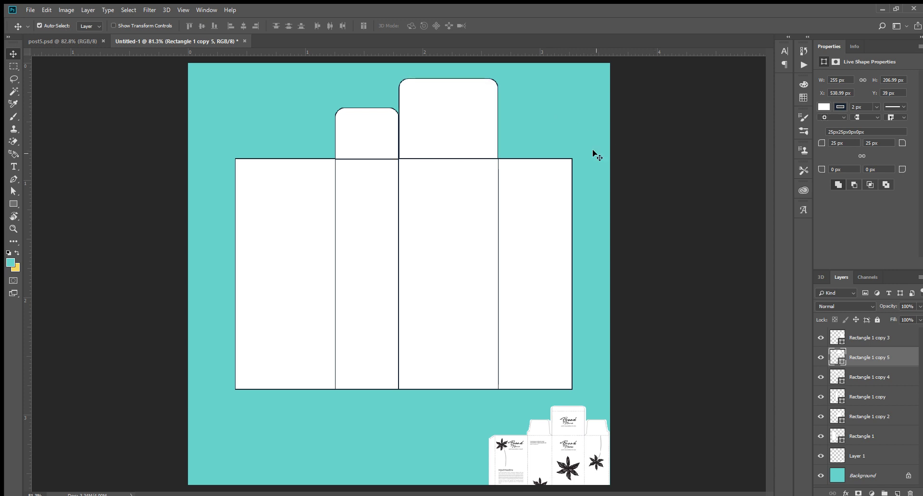
Copy the small rounded flap above the far-right panel and narrow that panel to match
click(354, 129)
drag(362, 132, 529, 129)
alt+click(527, 129)
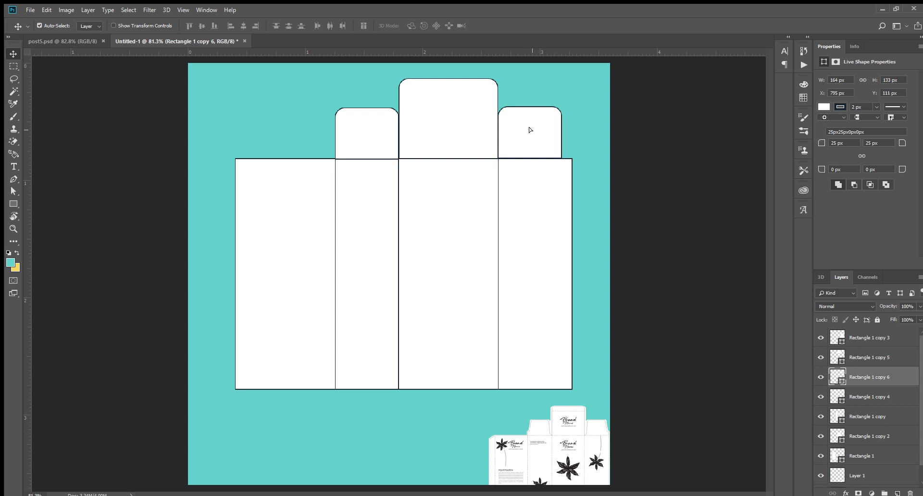
click(559, 183)
key(ctrl+t)
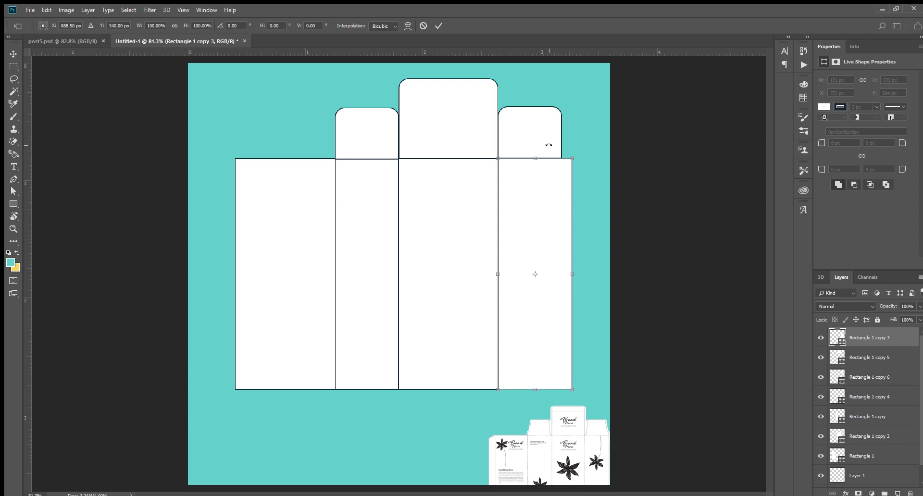
drag(573, 274, 562, 274)
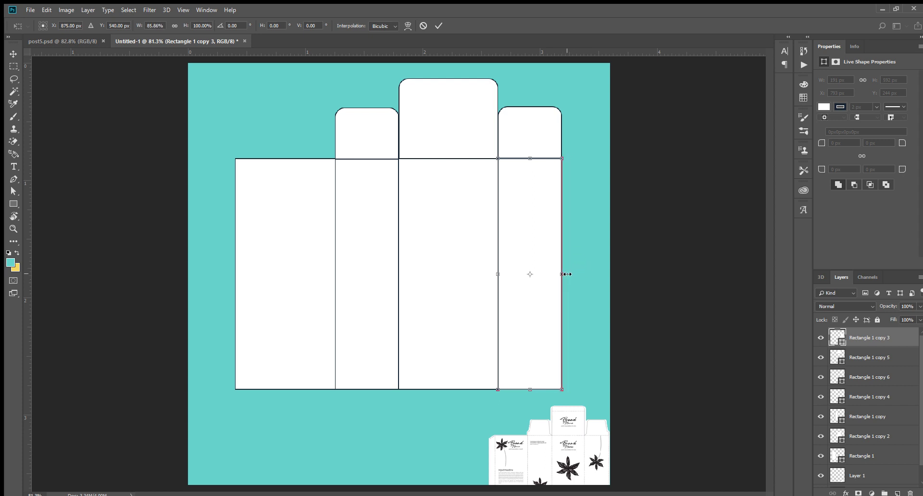
key(Return)
Nudge the left top flap so it sits flush on its panel's top edge
click(535, 130)
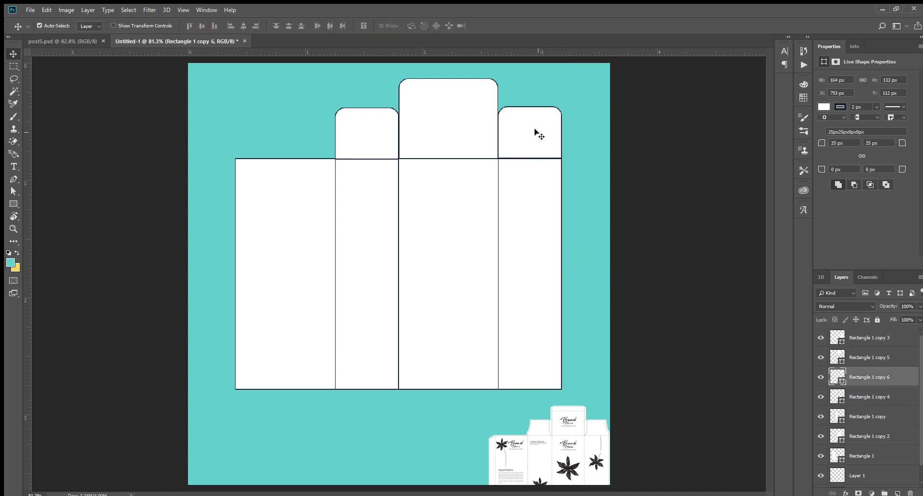
click(422, 143)
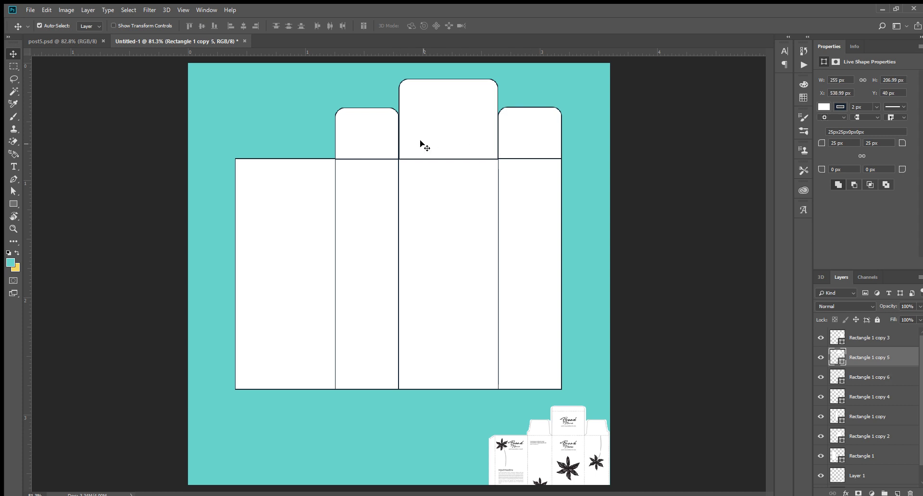
click(390, 147)
key(Down)
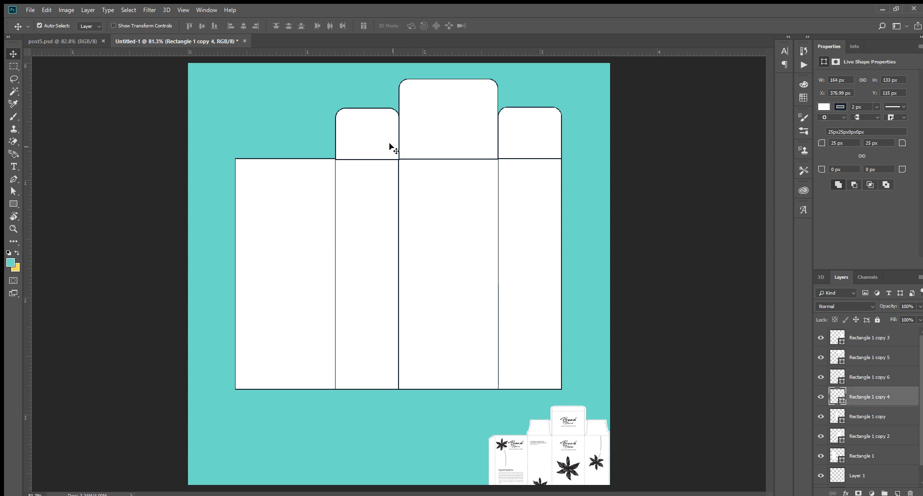
key(Up)
key(Up)
key(Up)
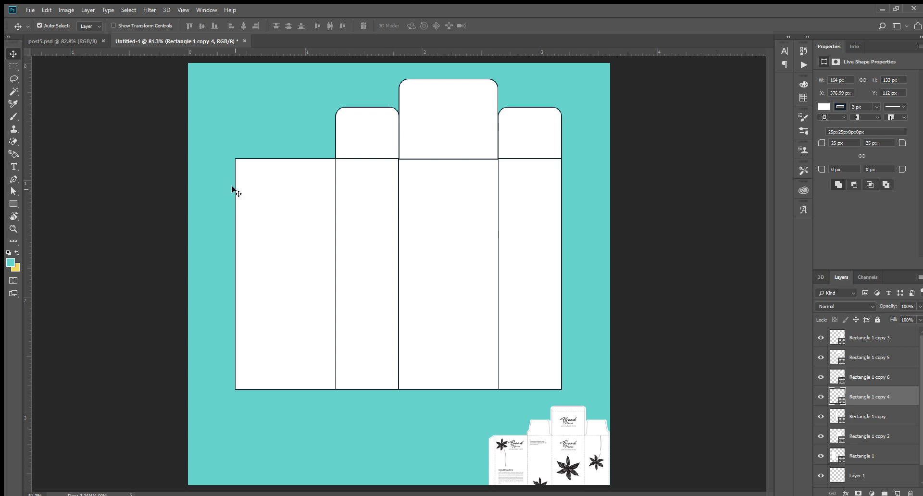
Place a narrowed copy of a side panel against the box's left edge
click(355, 220)
drag(367, 220, 221, 216)
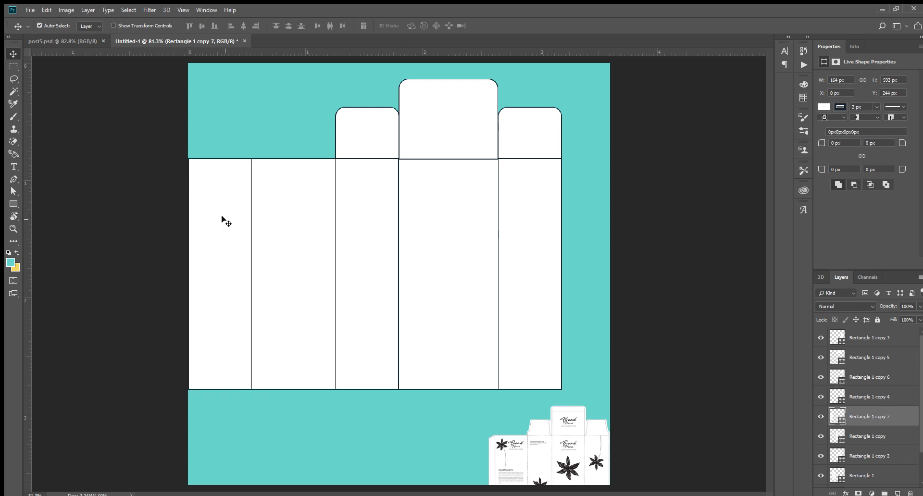
key(ctrl+t)
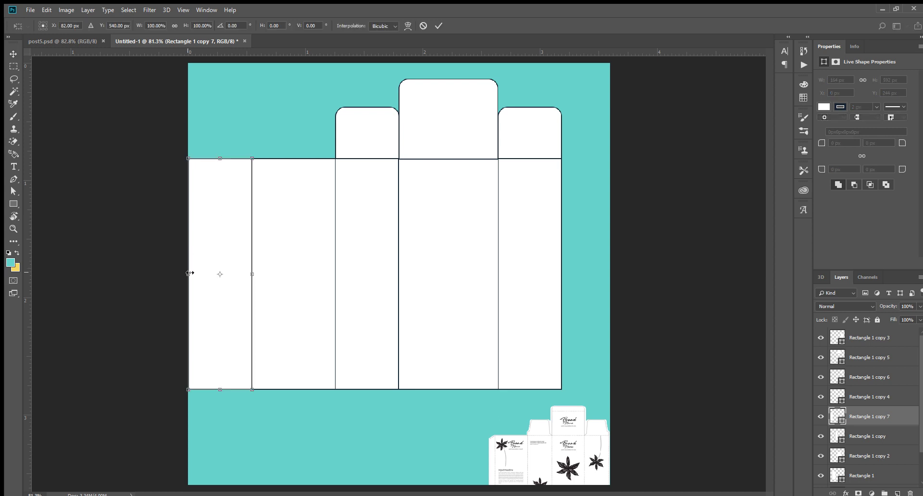
drag(189, 273, 209, 274)
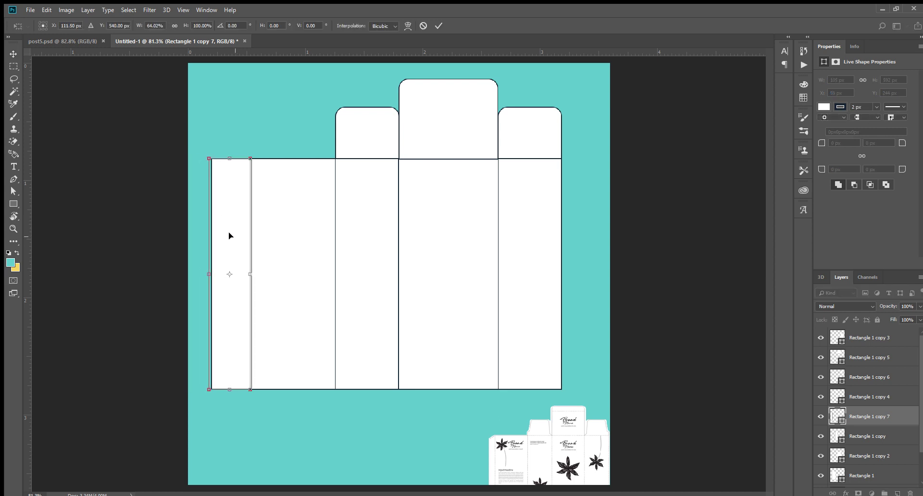
drag(229, 235, 217, 232)
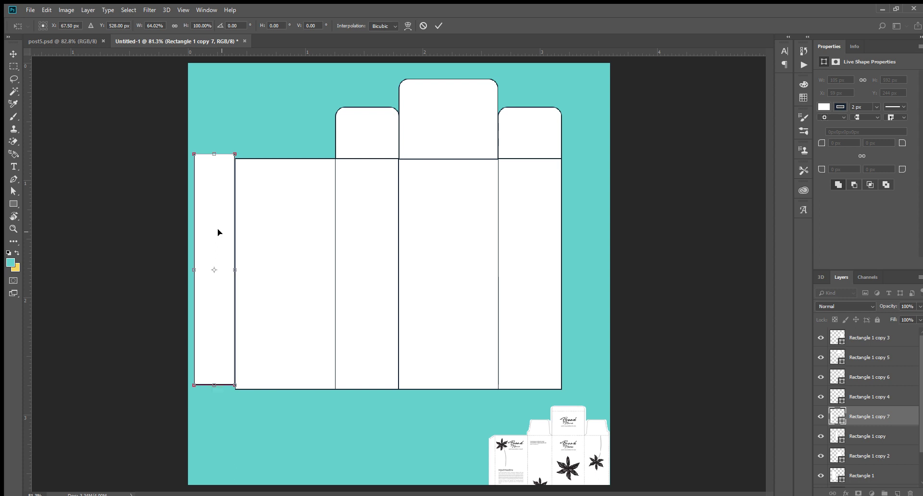
key(Return)
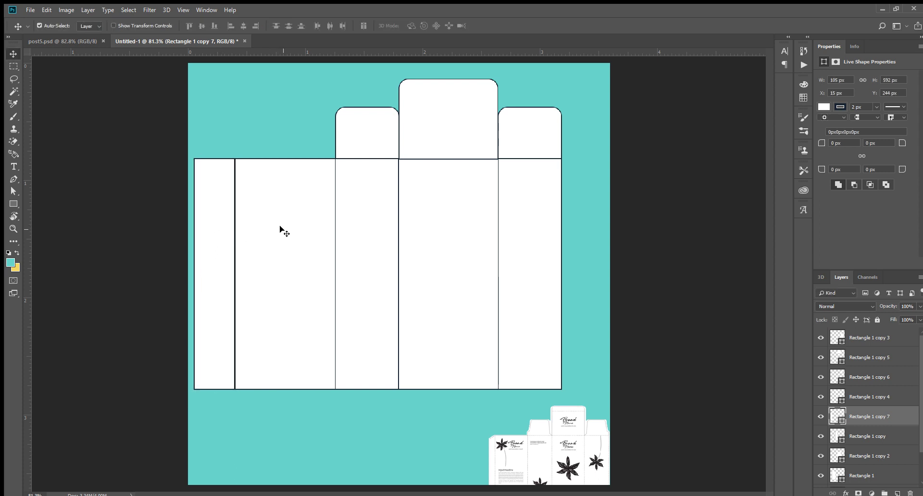
key(Right)
key(Right)
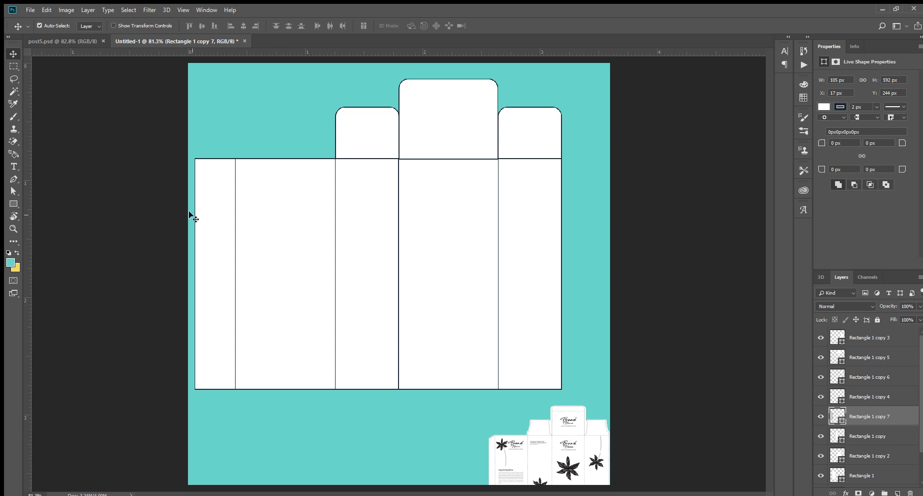
Slant the top and bottom edges of the narrow left glue flap
key(ctrl+t)
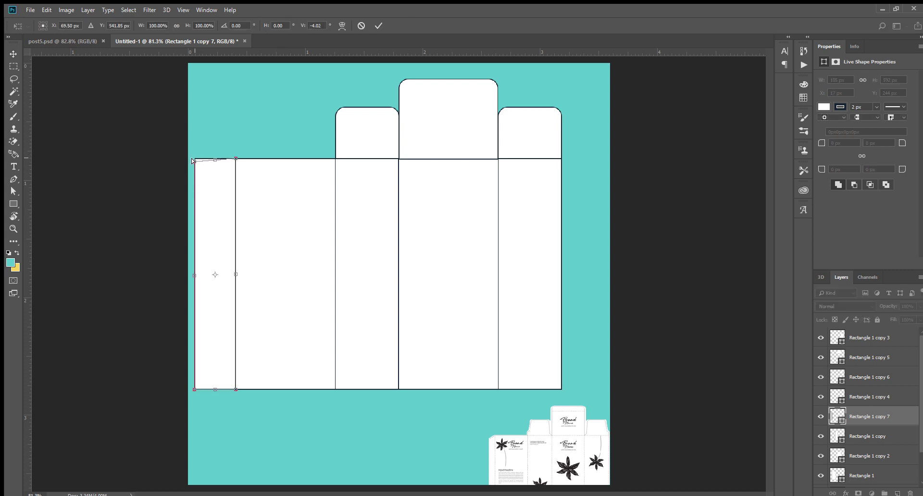
drag(192, 160, 192, 227)
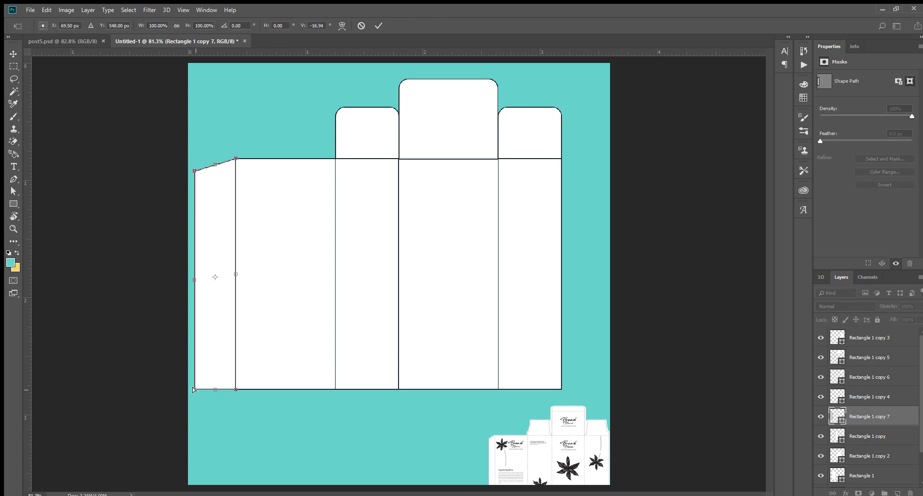
drag(193, 389, 194, 400)
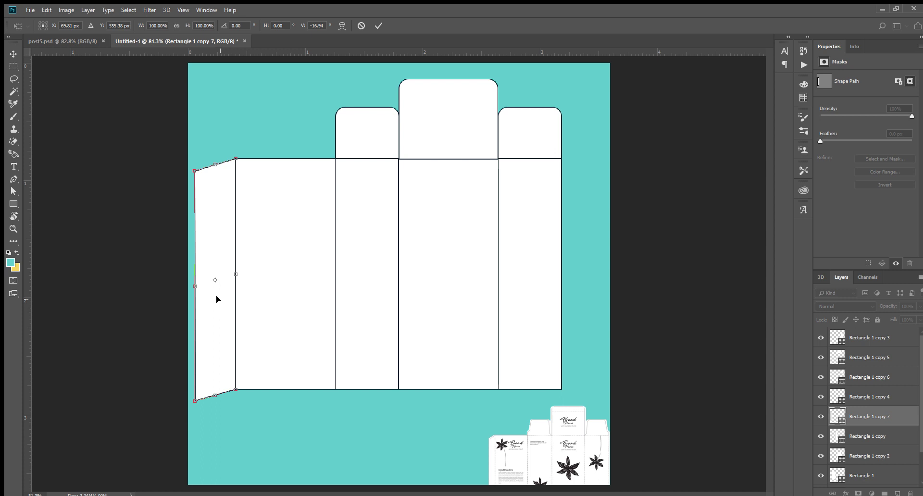
key(Return)
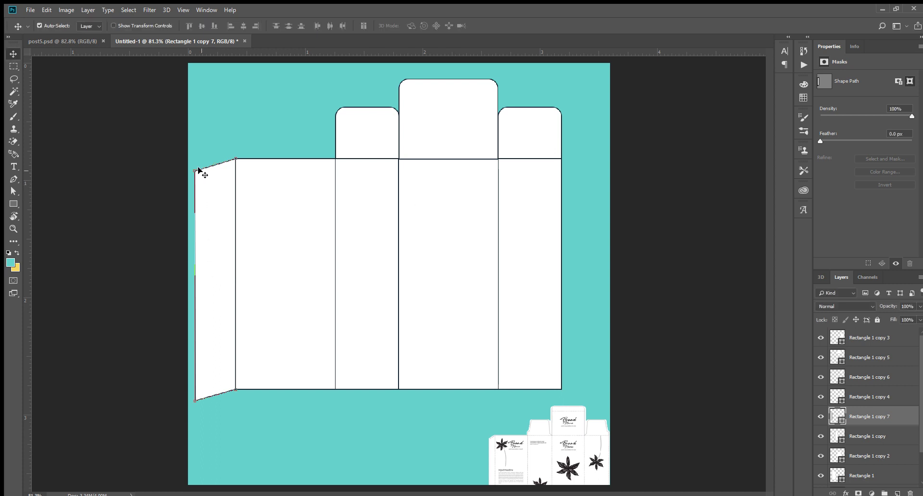
key(ctrl)
click(362, 300)
click(228, 269)
Reshape the glue flap again, pulling its left corners inward to taper it
click(10, 202)
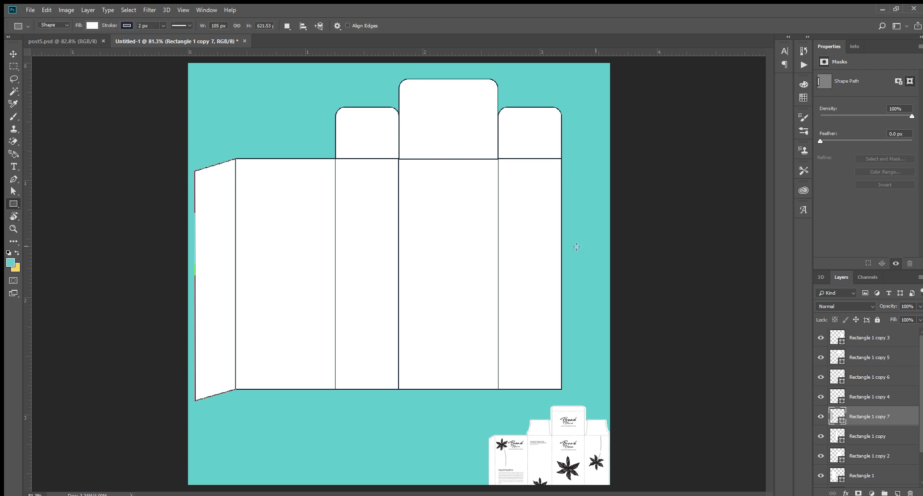
click(13, 53)
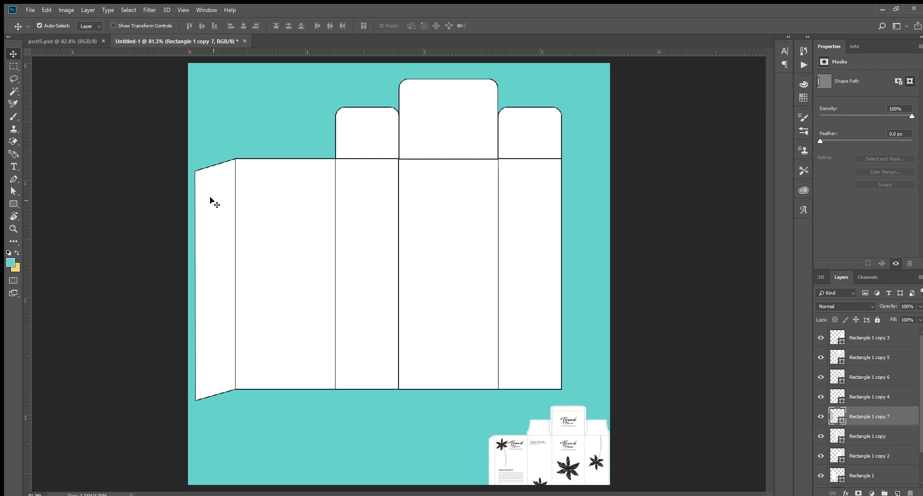
key(ctrl)
key(ctrl+t)
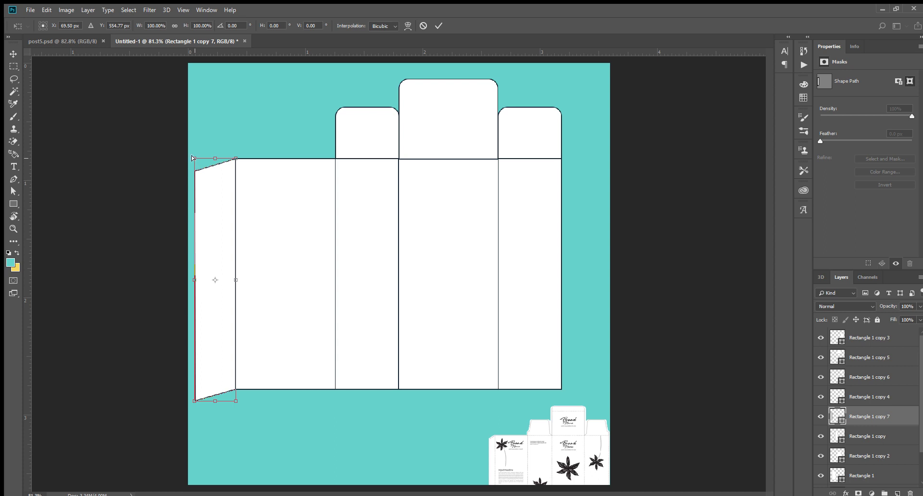
drag(191, 158, 199, 167)
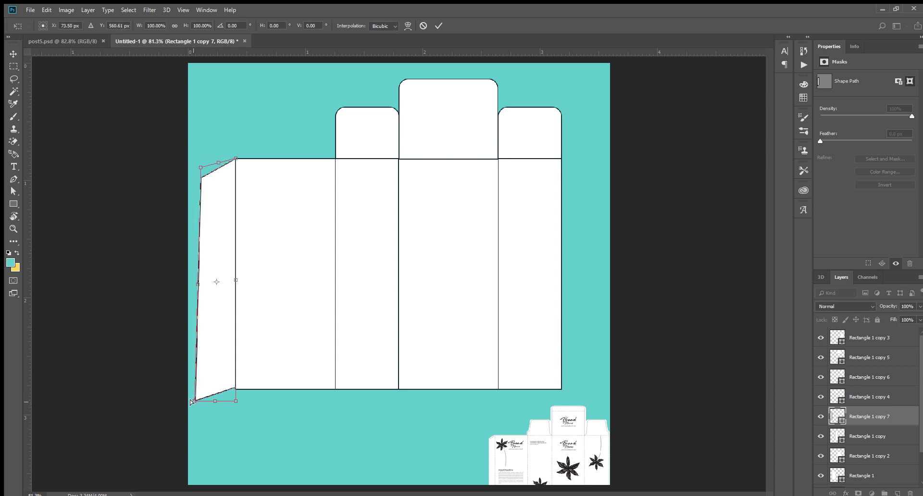
drag(191, 402, 202, 405)
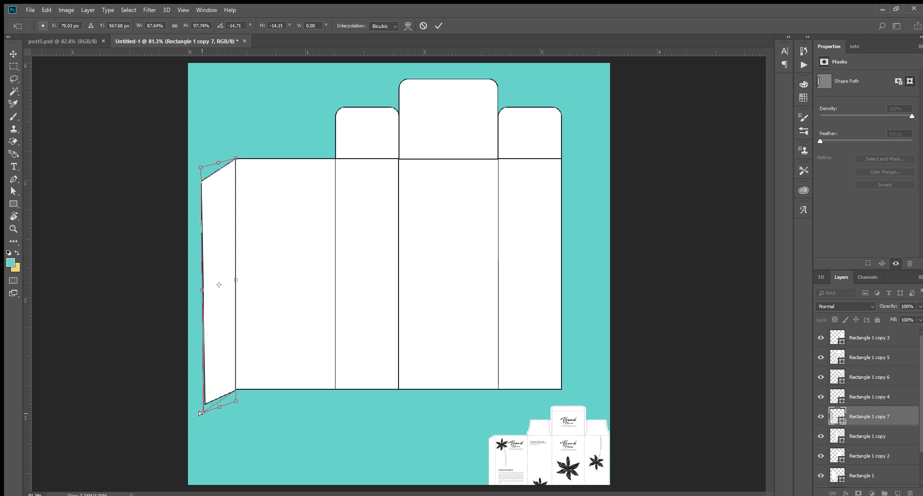
drag(201, 405, 203, 417)
key(Return)
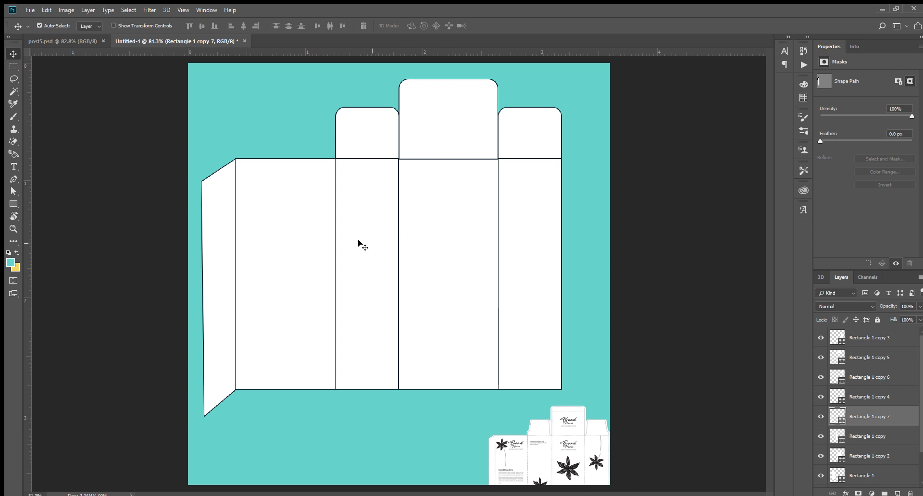
Copy the tall middle flap below the middle panel and flip it vertically
click(446, 104)
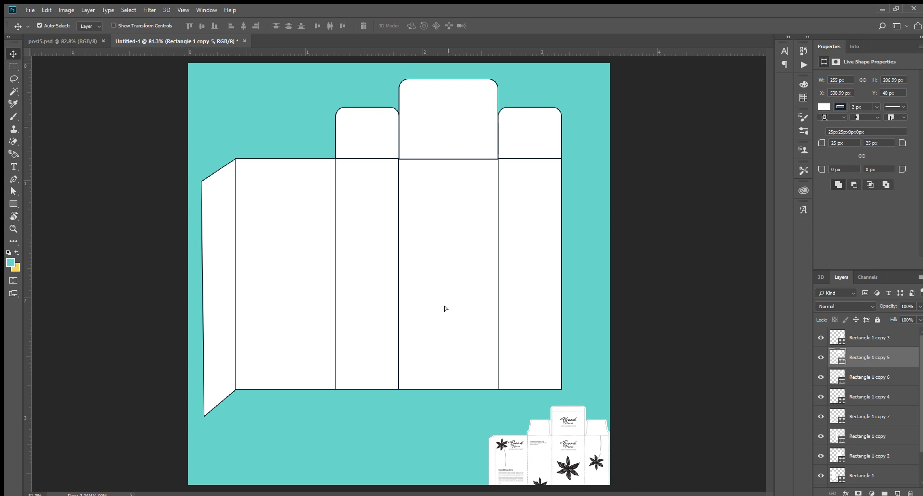
drag(445, 309, 448, 418)
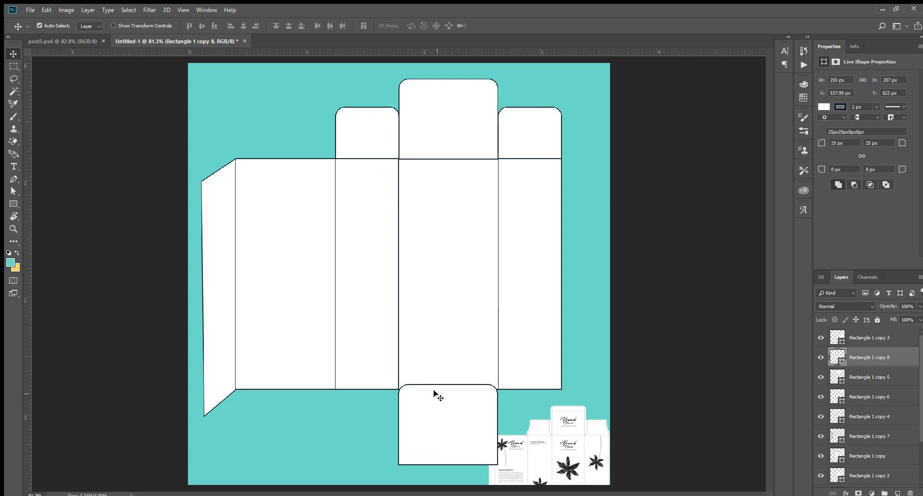
key(ctrl+t)
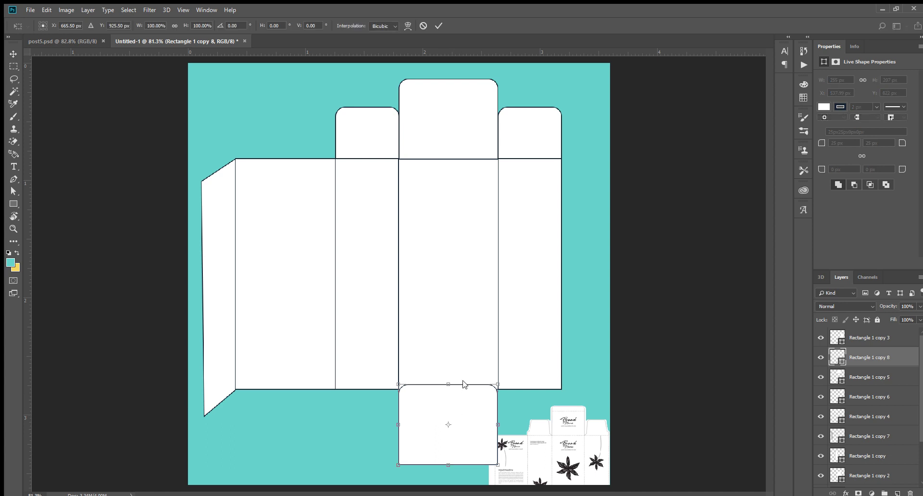
drag(464, 385, 466, 382)
right_click(453, 402)
click(461, 392)
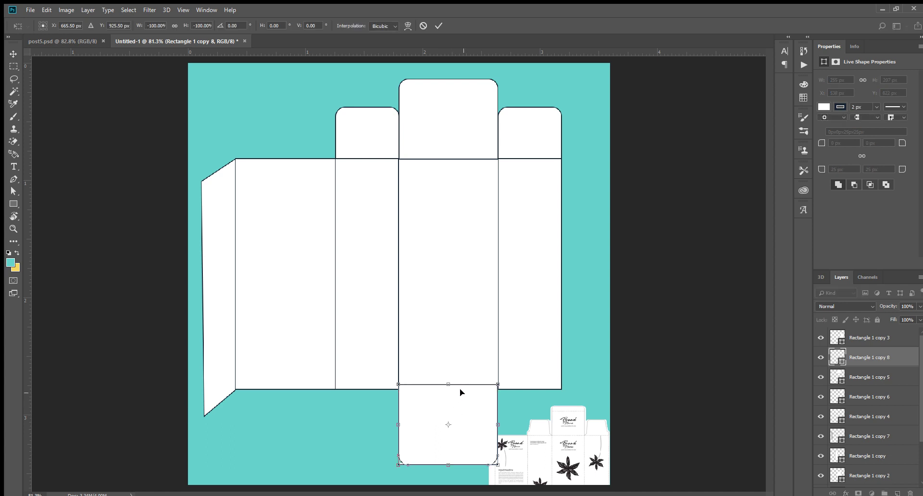
key(Return)
Move the box mockup image off the canvas and nudge the bottom flap flush under the panel
mouse_move(541, 425)
mouse_down()
mouse_move(652, 346)
mouse_move(649, 319)
mouse_up()
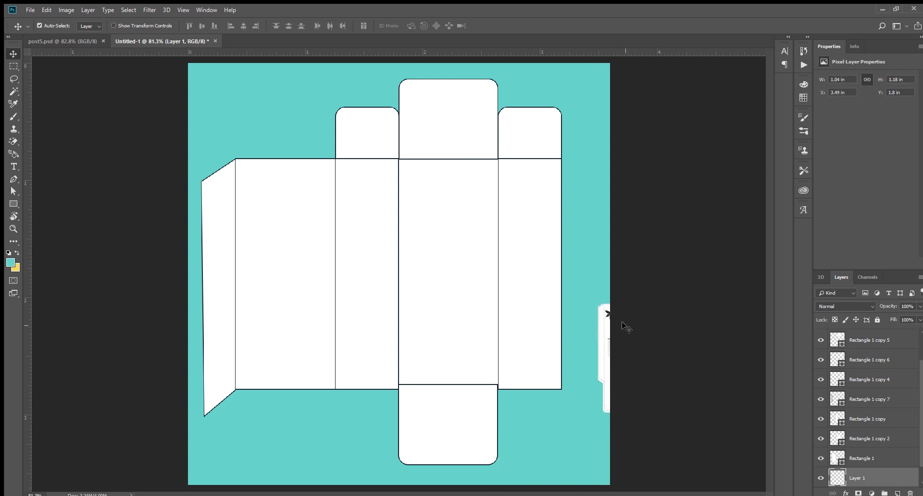
drag(432, 390, 433, 414)
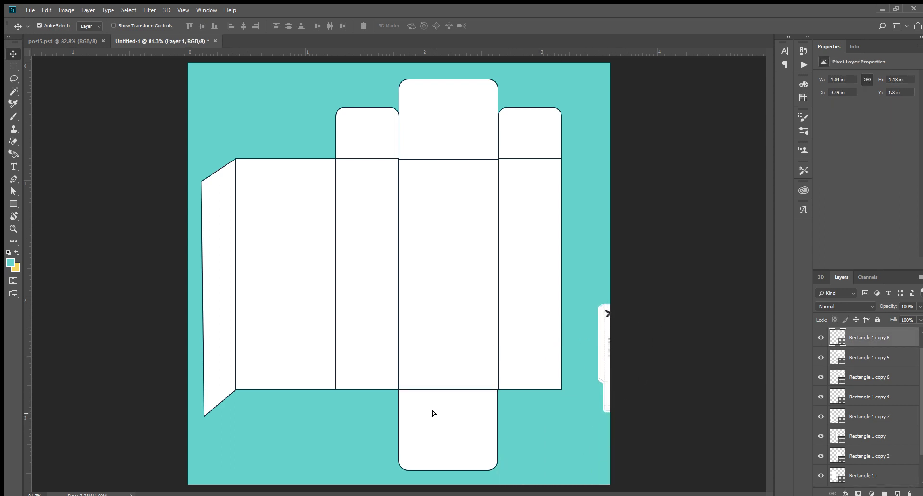
key(Up)
key(Up)
key(Up)
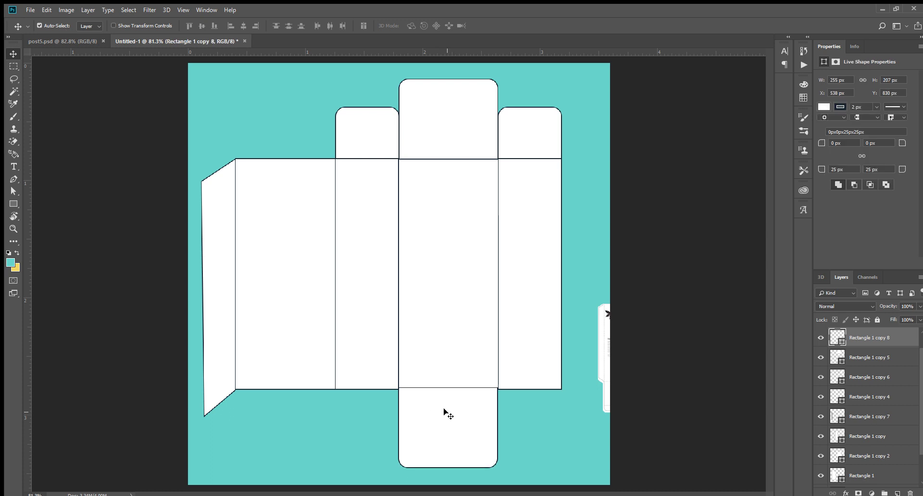
key(Up)
key(Down)
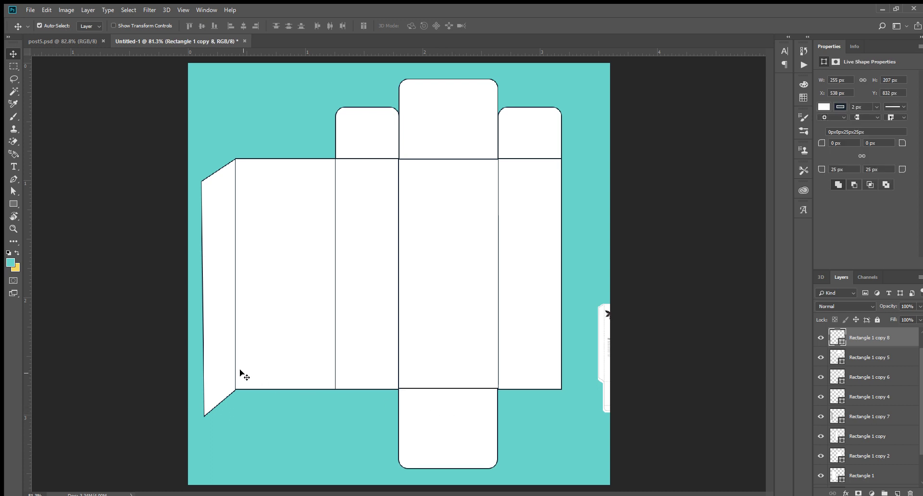
click(209, 348)
key(ctrl+t)
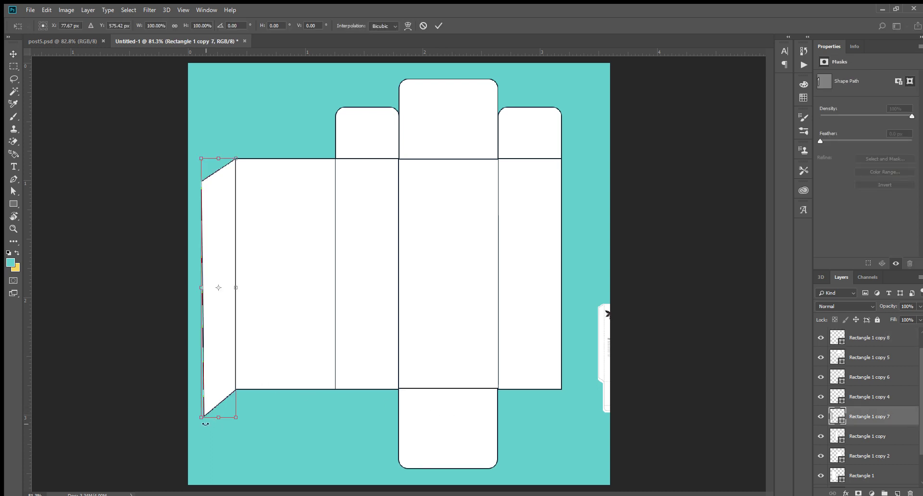
Pull the left glue flap's lower corners up so its edges taper evenly outward
drag(205, 423, 203, 379)
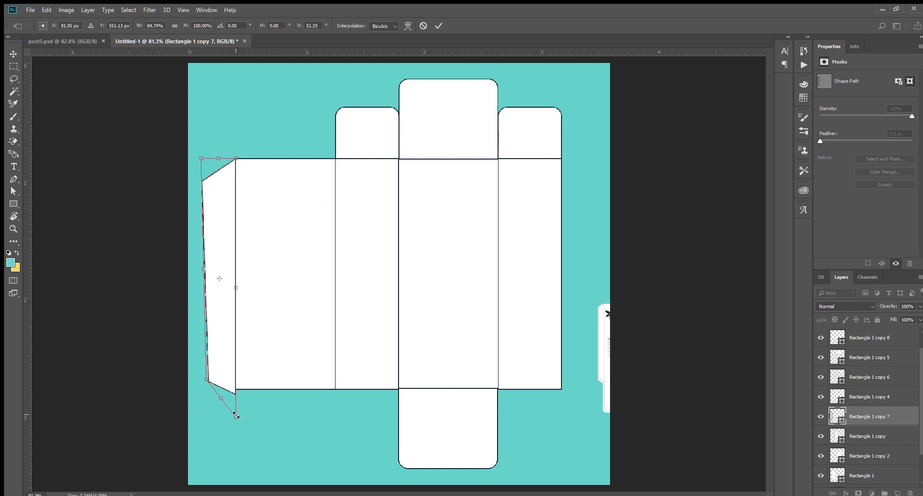
drag(234, 415, 233, 412)
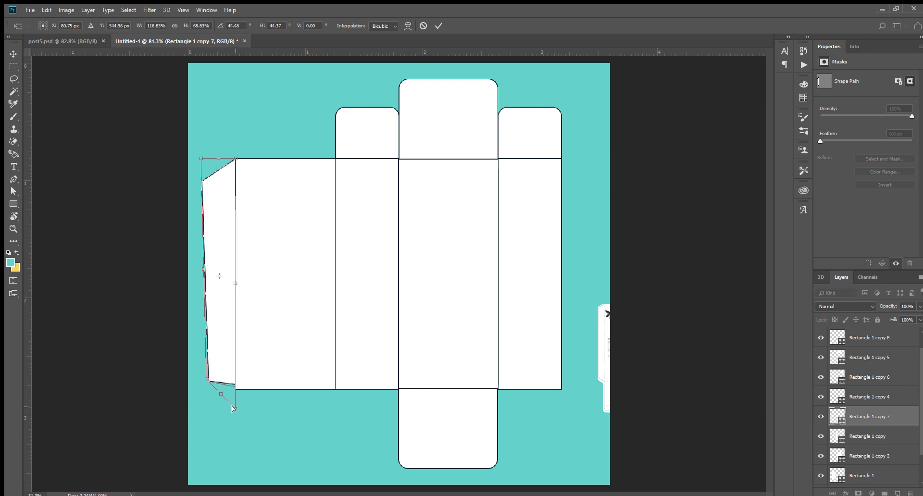
key(Return)
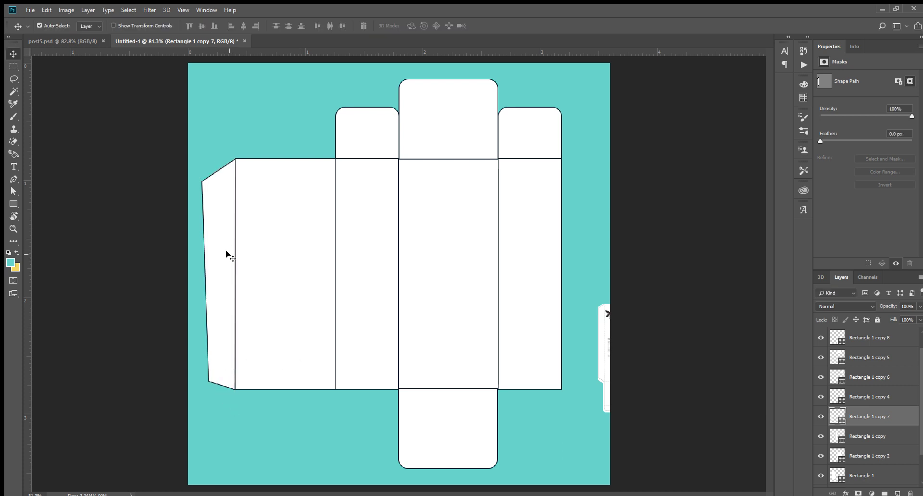
key(ctrl+t)
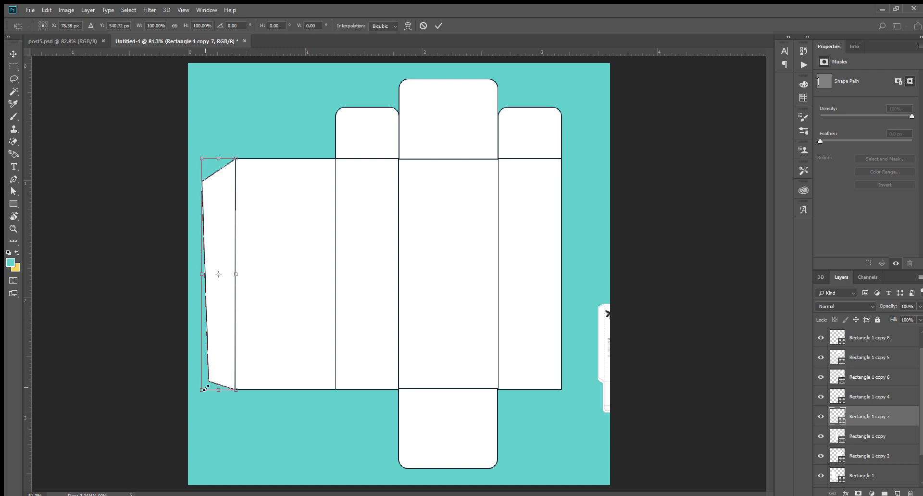
drag(199, 390, 197, 375)
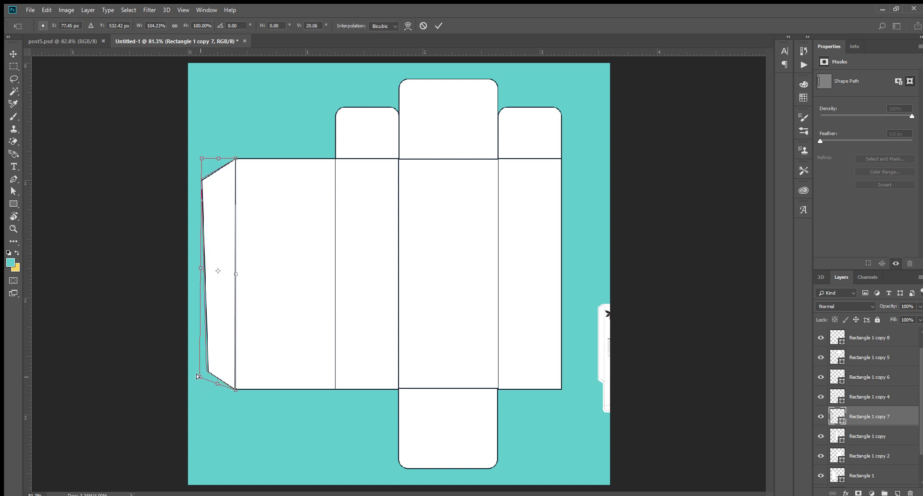
key(Return)
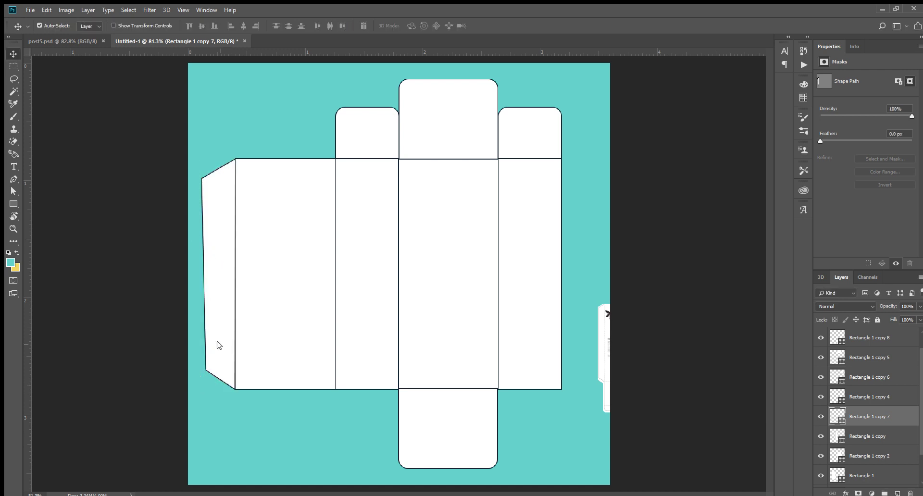
click(455, 416)
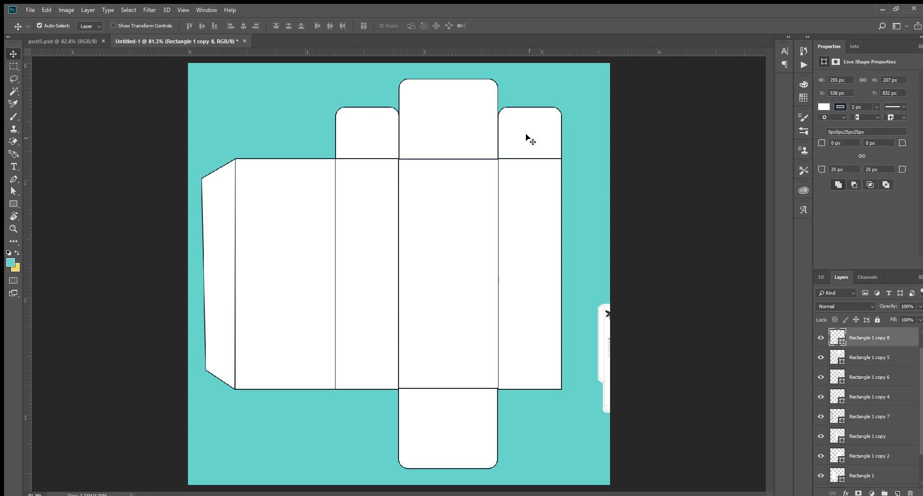
Copy a small 164 × 133 px flap beneath the far-right narrow panel
drag(529, 337, 525, 414)
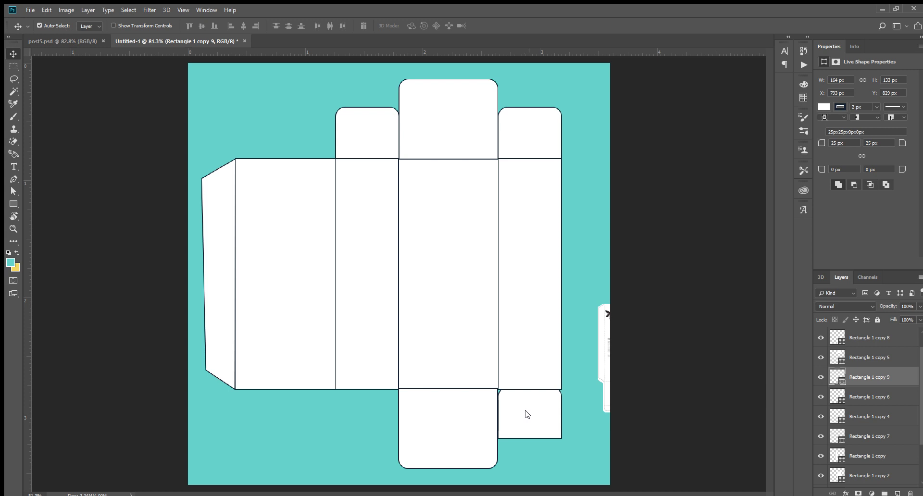
key(ctrl+t)
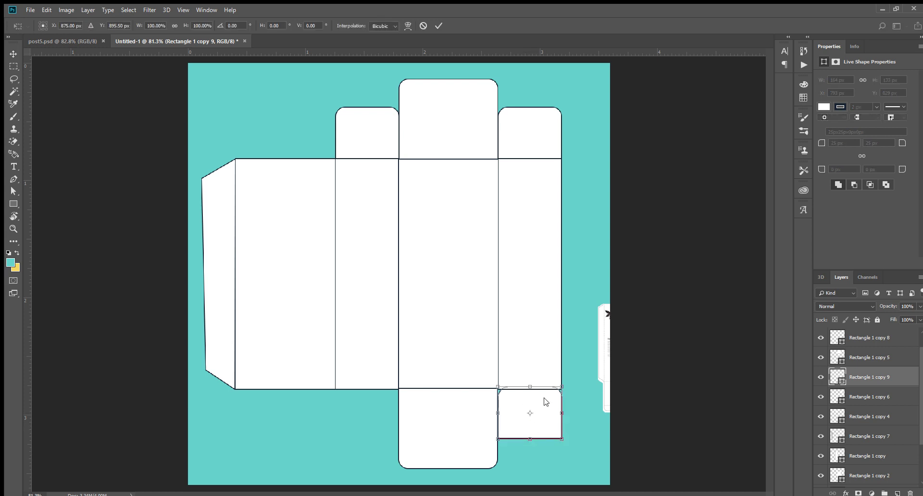
key(Return)
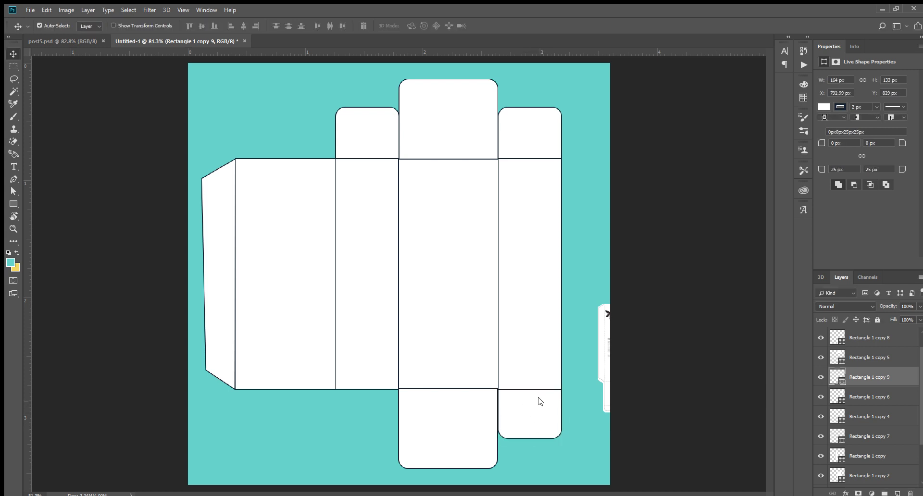
key(Down)
key(Down)
key(Down)
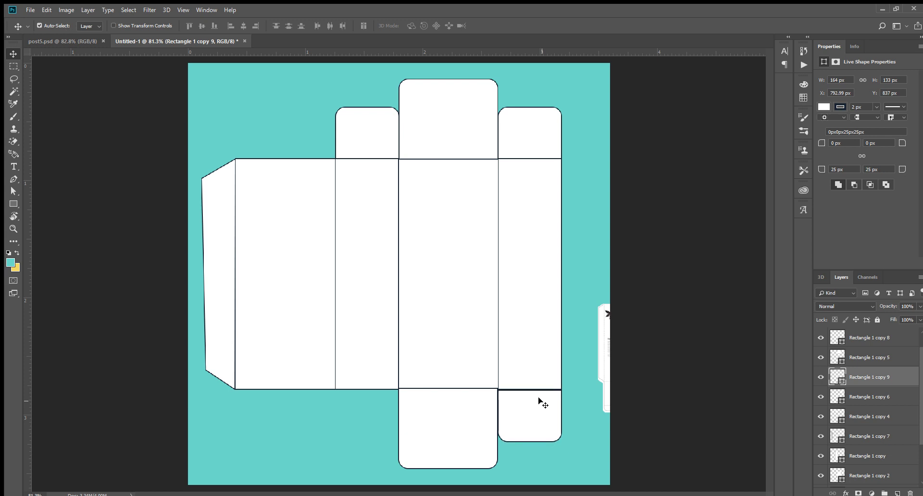
key(Up)
key(Up)
key(Up)
Nudge the bottom-centre flap down 2 px and copy the small flap under the left narrow panel
click(476, 400)
key(Down)
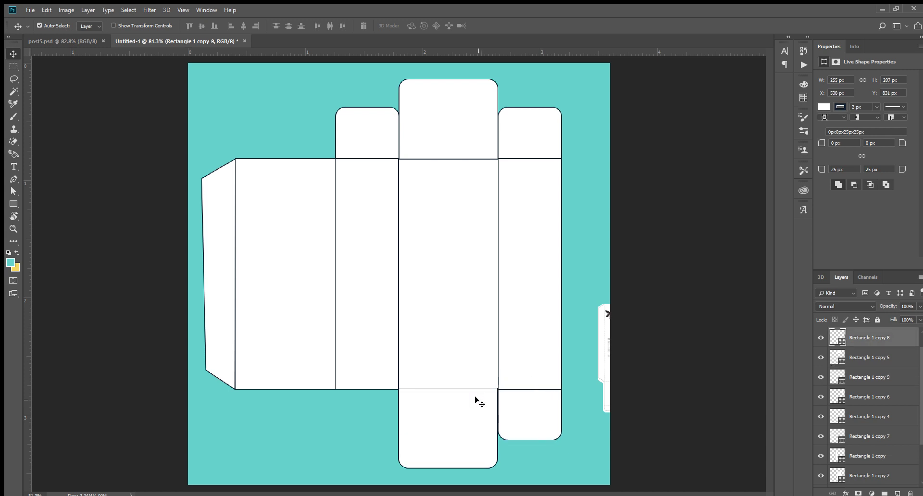
key(Down)
key(Down)
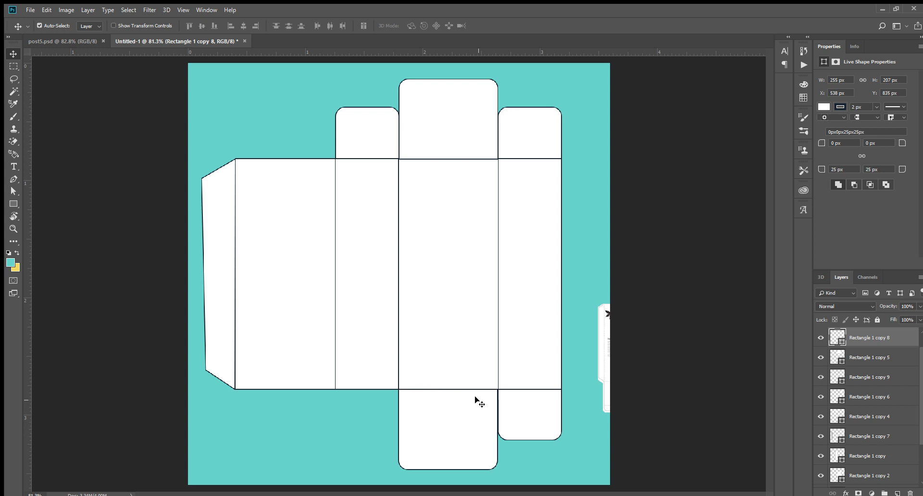
click(517, 409)
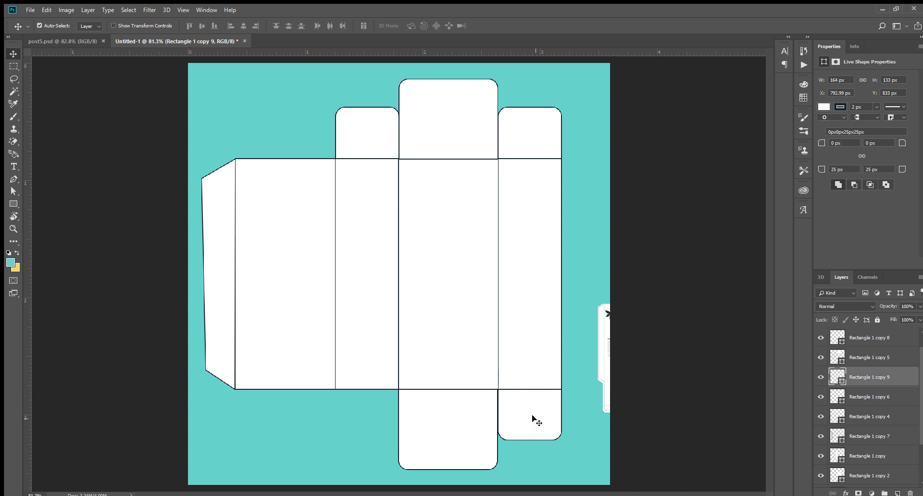
drag(515, 420, 369, 421)
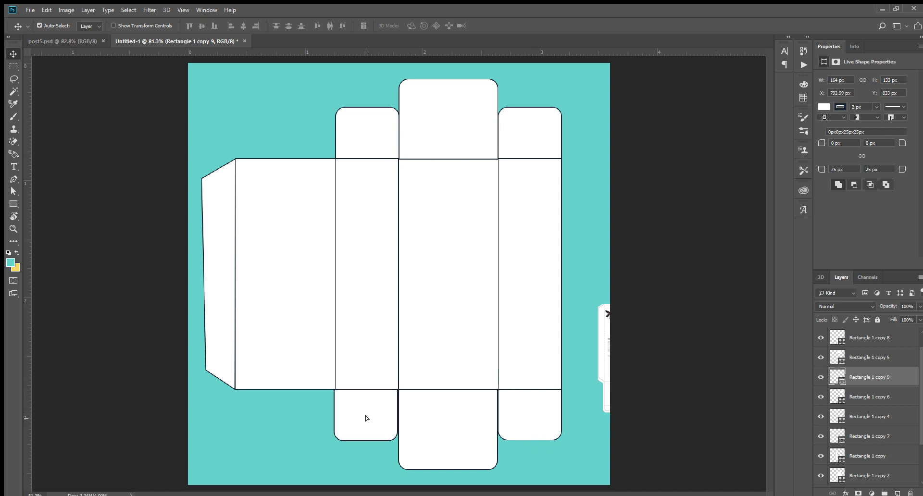
Nudge the bottom-left flap 2 px right, then mirror the glue flap onto the right edge
key(Right)
key(Right)
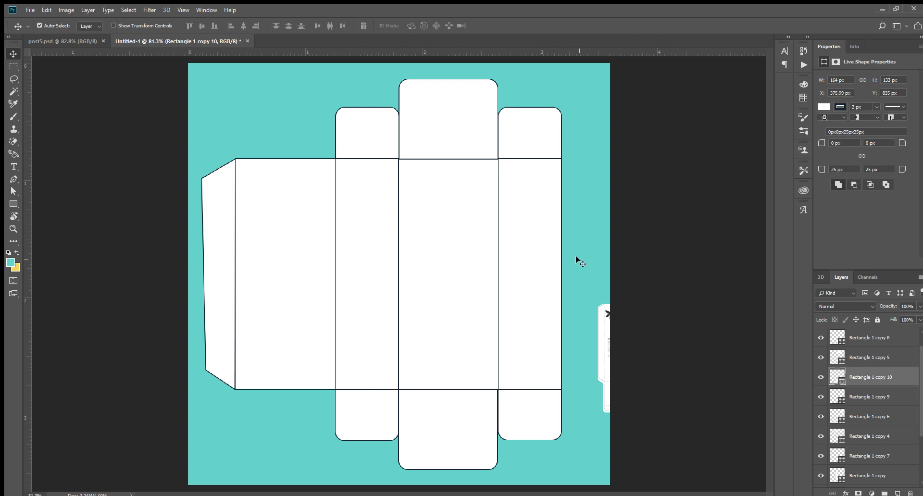
drag(227, 244, 578, 234)
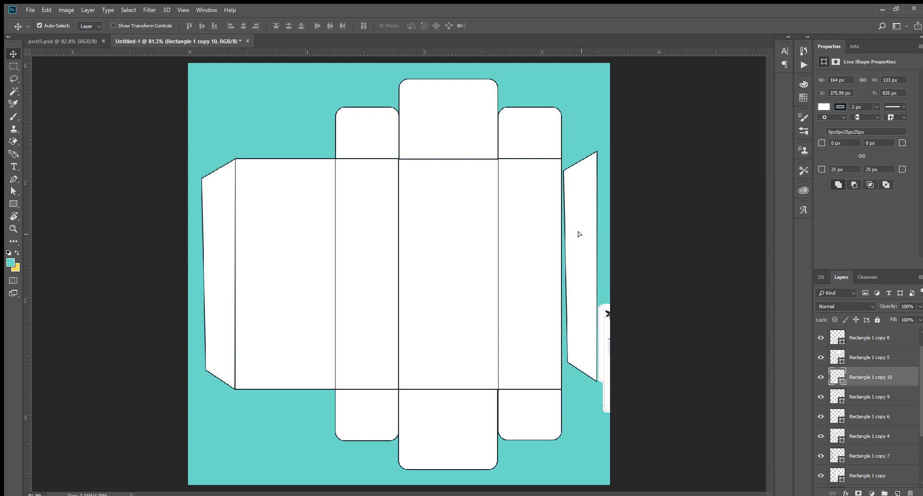
key(ctrl+t)
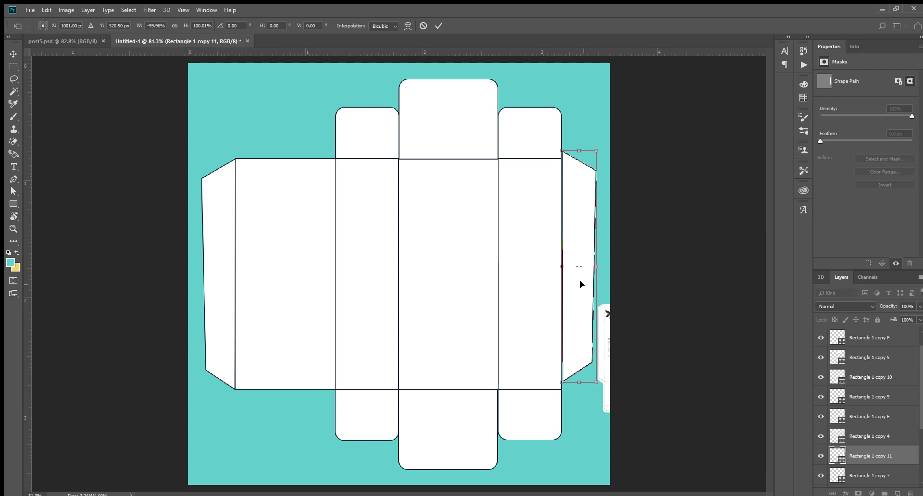
key(Return)
key(Down)
key(Down)
key(Down)
key(Down)
key(Down)
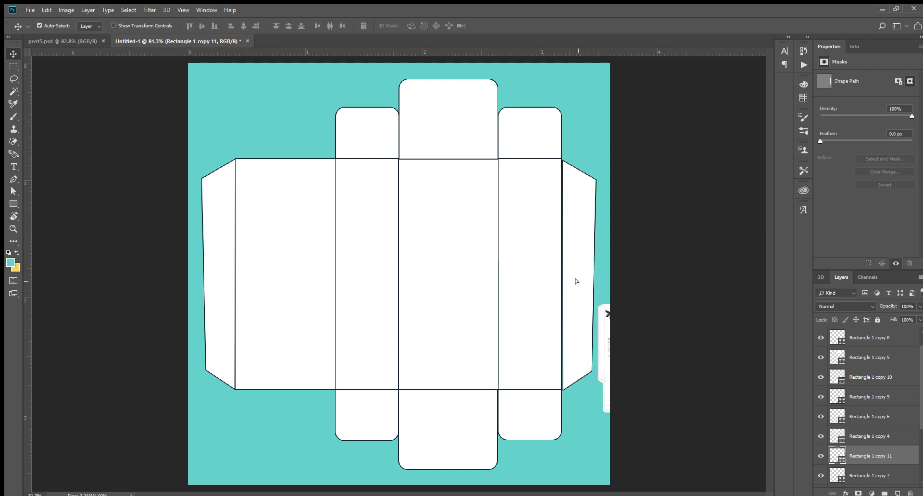
key(Left)
key(Left)
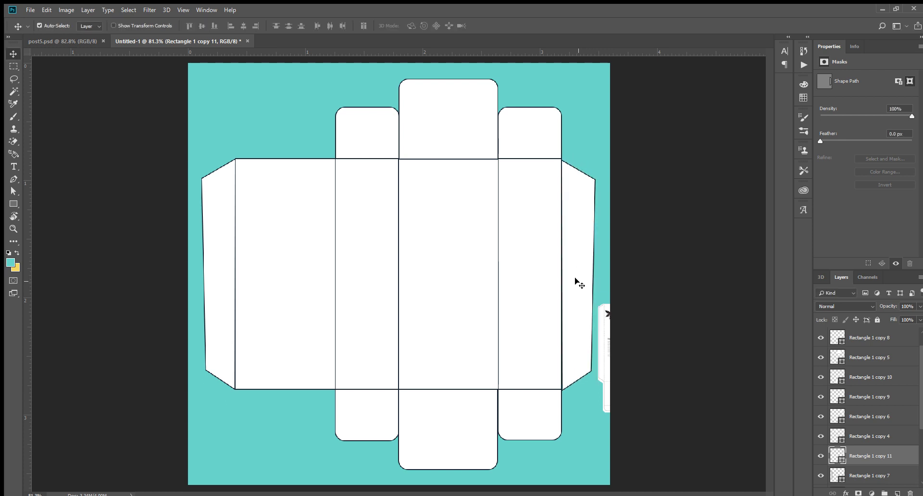
Delete the stray partial shape layer at the right canvas edge
drag(599, 317, 603, 324)
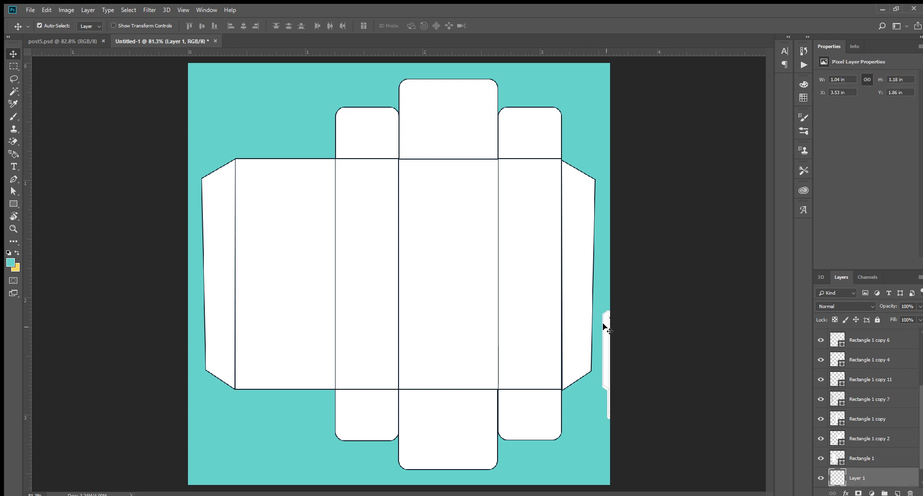
key(Delete)
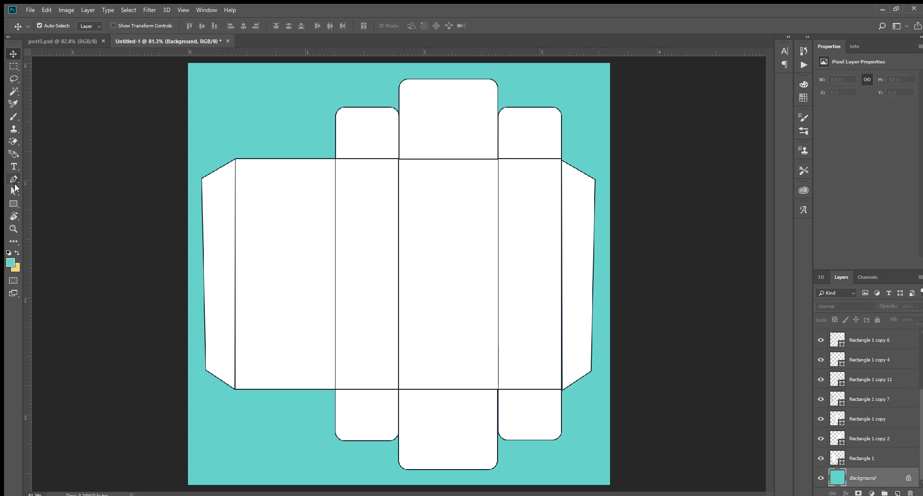
click(223, 262)
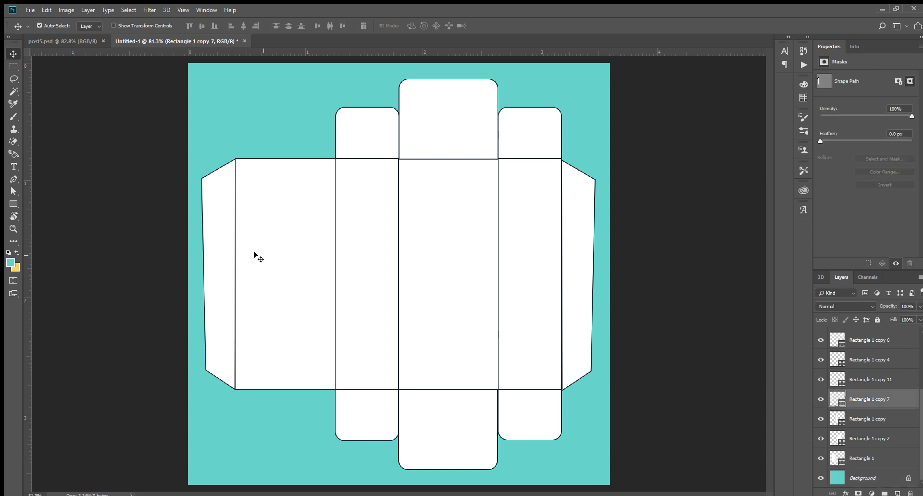
shift+click(282, 255)
shift+click(363, 255)
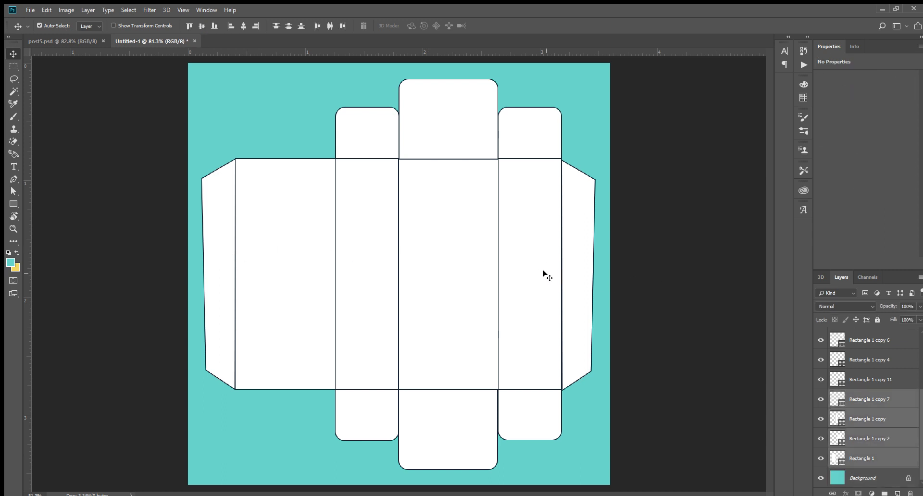
click(644, 273)
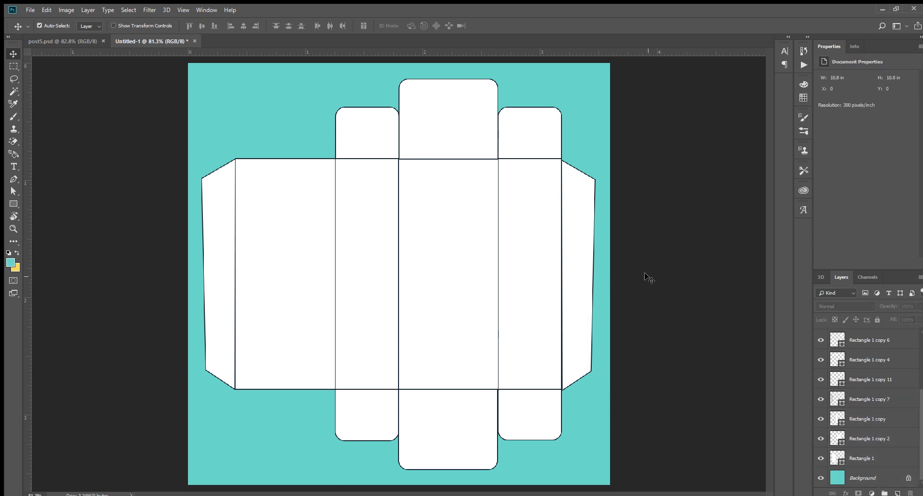
Group all layers from Rectangle 1 copy 3 down to Rectangle 1 into Group 1
scroll(879, 347, up, 2)
scroll(880, 353, up, 3)
click(882, 343)
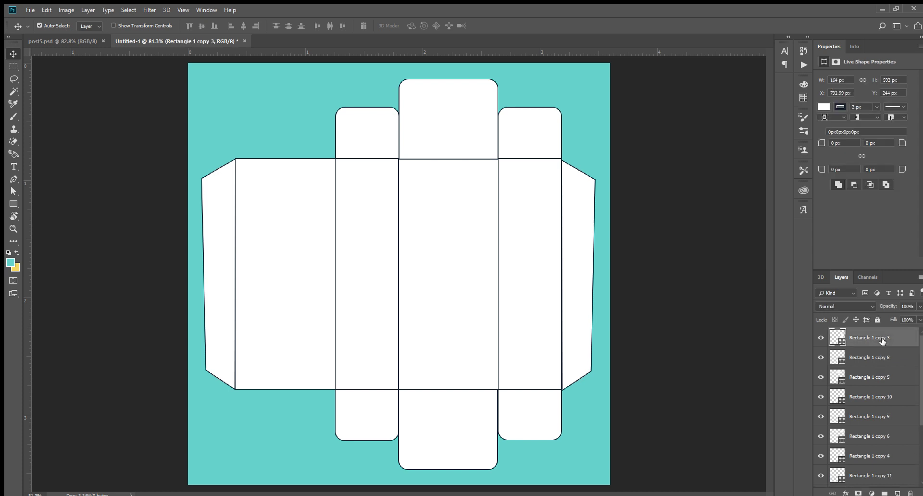
scroll(882, 340, down, 5)
shift+click(871, 457)
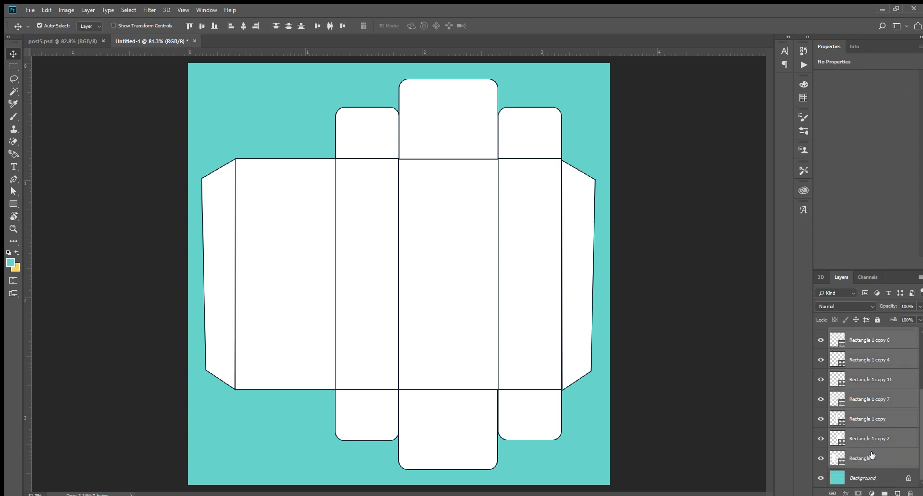
key(ctrl+g)
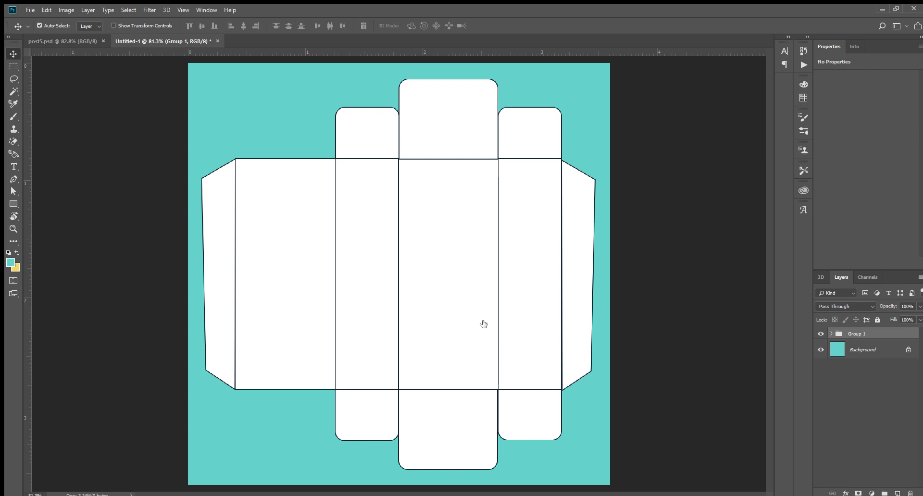
Delete Group 1's gray Color Overlay and select the Rectangle 1 copy 3 layer
key(h)
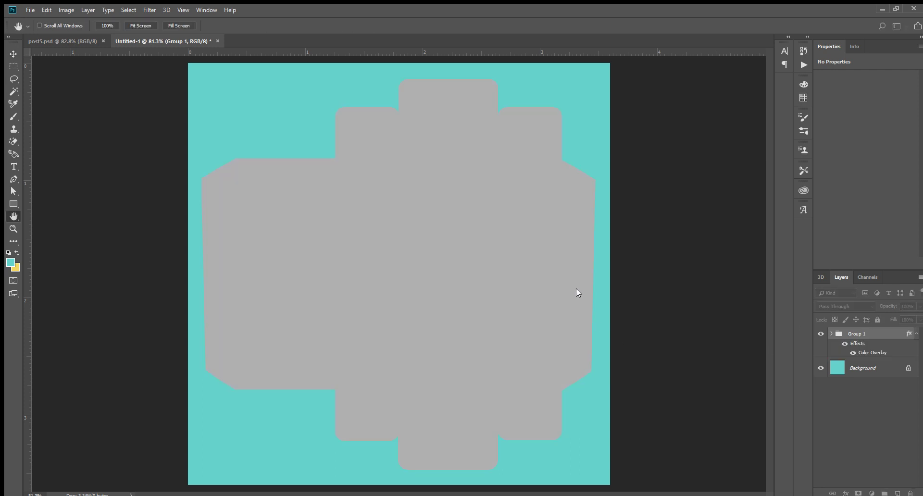
key(v)
key(ctrl+z)
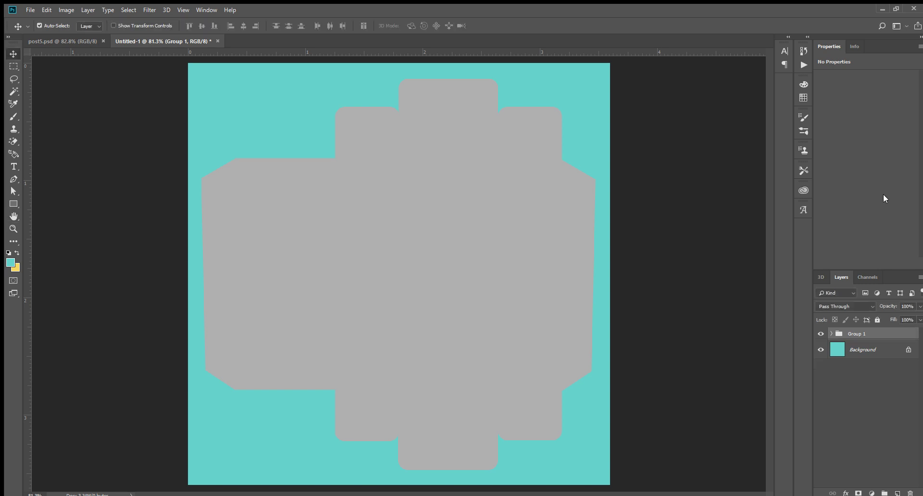
click(832, 334)
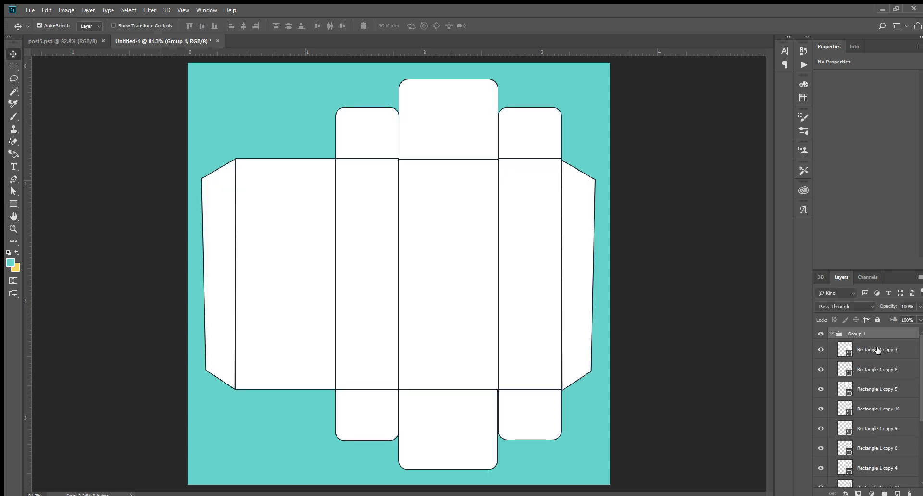
click(878, 351)
Give Rectangle 1 copy 3 a light gray Color Overlay sampled with the eyedropper
key(h)
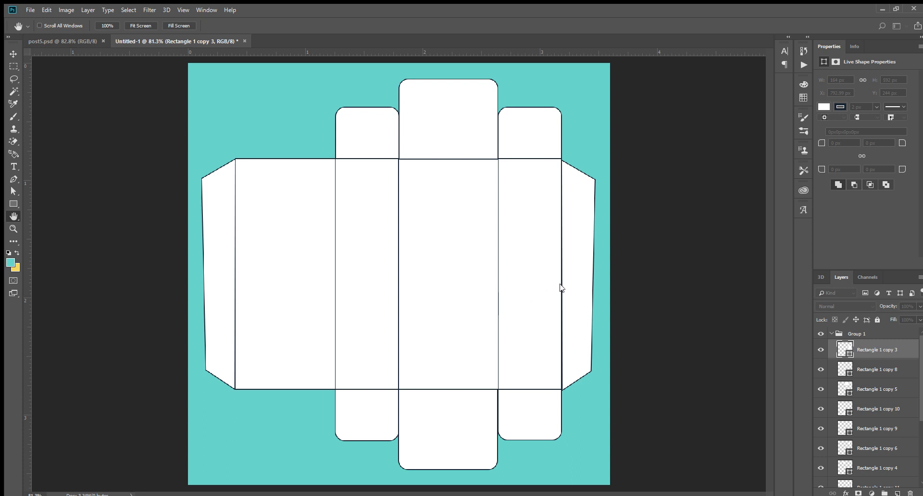
key(ctrl+z)
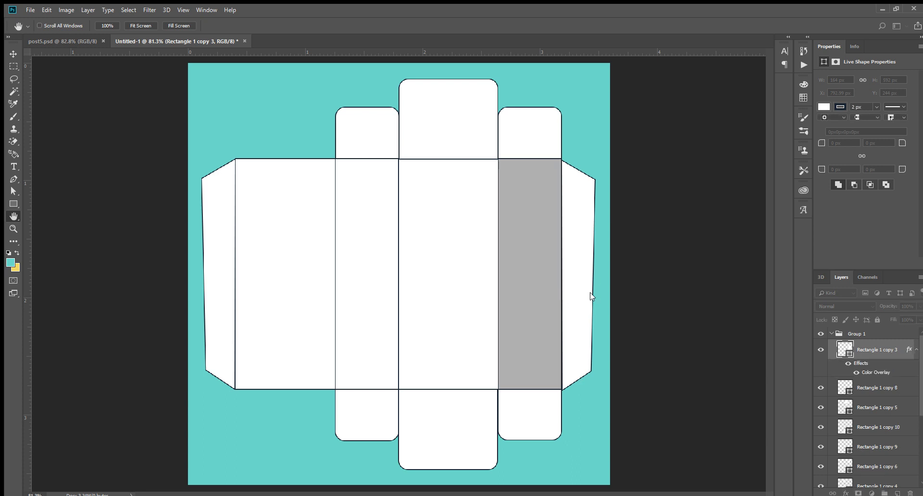
key(i)
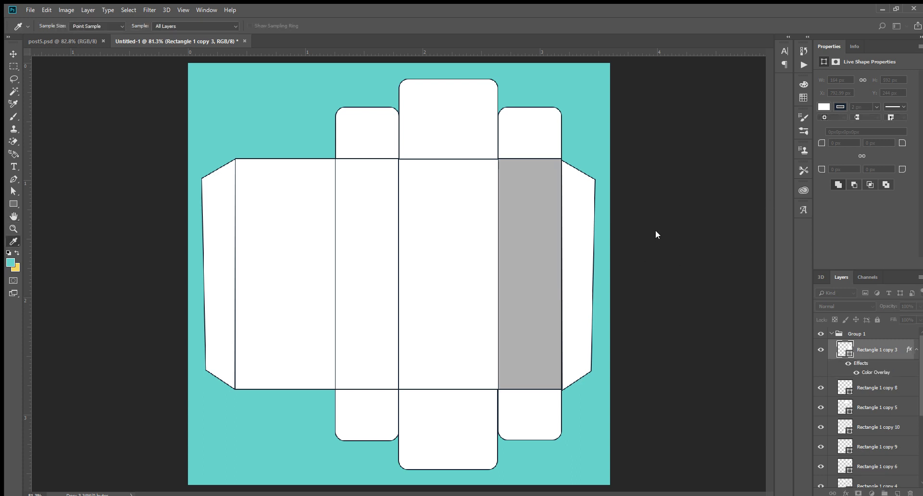
key(Return)
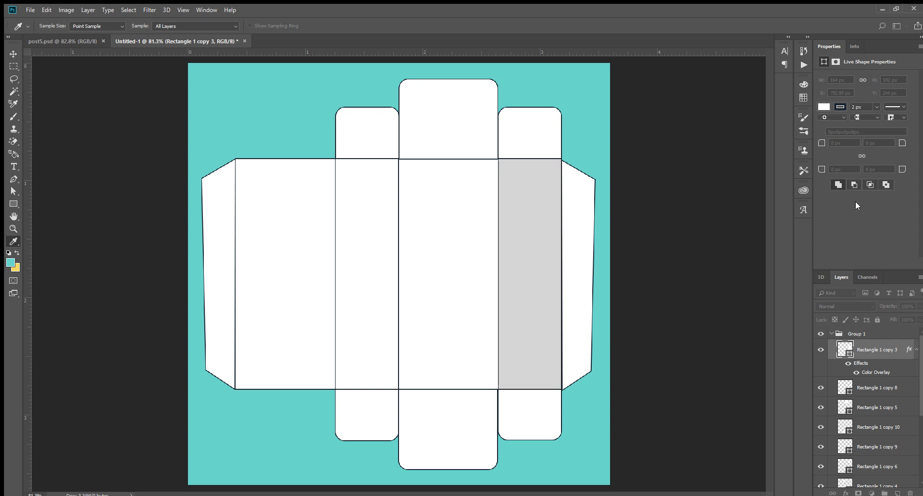
Alt-drag the gray Color Overlay onto the bottom-centre flap and neighbouring flap layers
key(v)
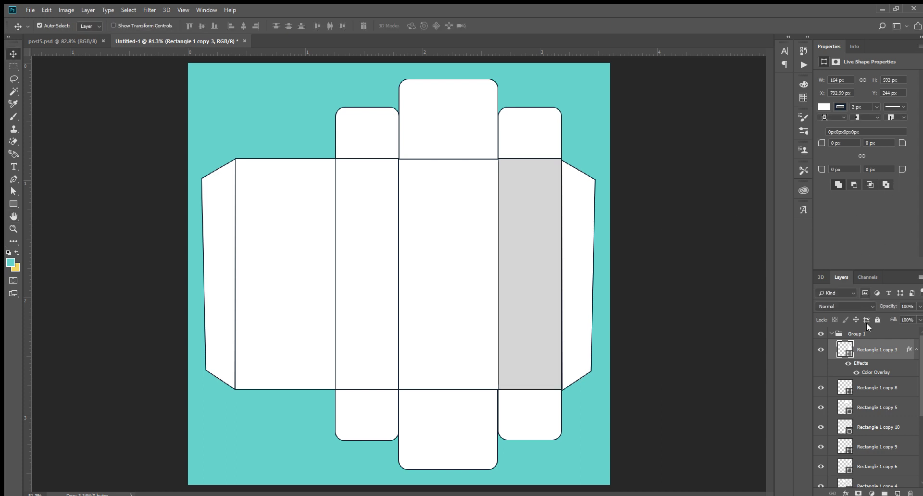
drag(911, 349, 909, 388)
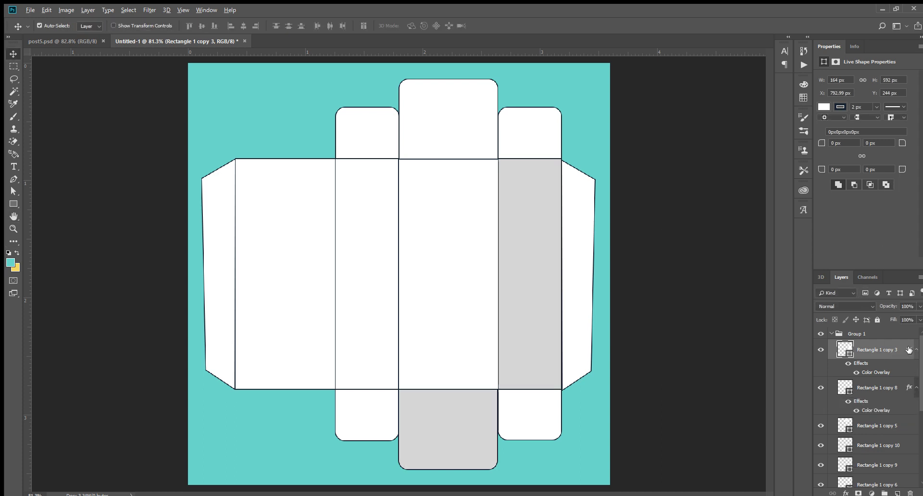
drag(908, 425, 908, 416)
scroll(908, 414, down, 2)
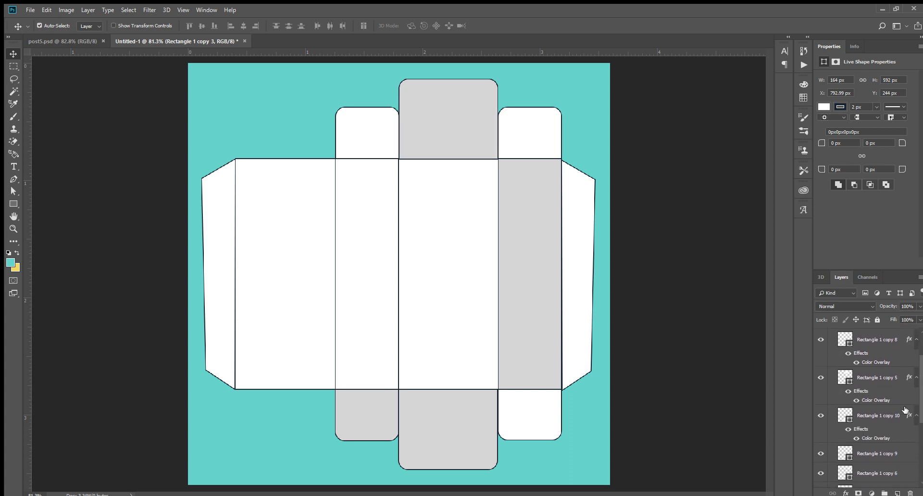
drag(903, 454, 903, 467)
scroll(918, 393, down, 2)
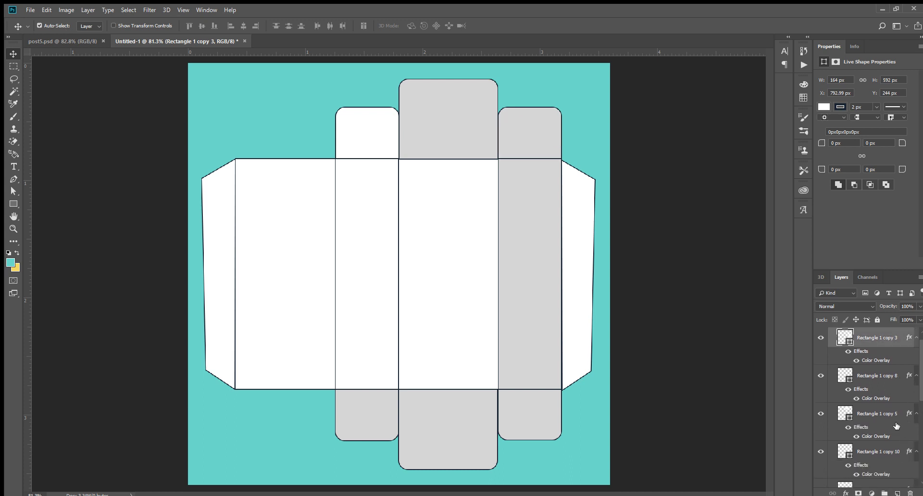
scroll(897, 433, up, 1)
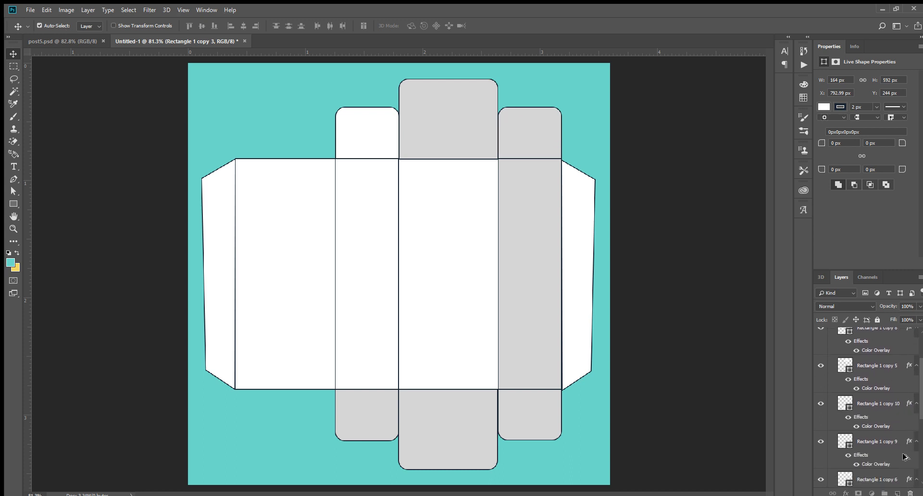
scroll(907, 441, down, 1)
key(ctrl+alt+g)
Copy the gray overlay onto another flap layer further down the Layers panel
scroll(901, 424, down, 2)
scroll(902, 424, down, 2)
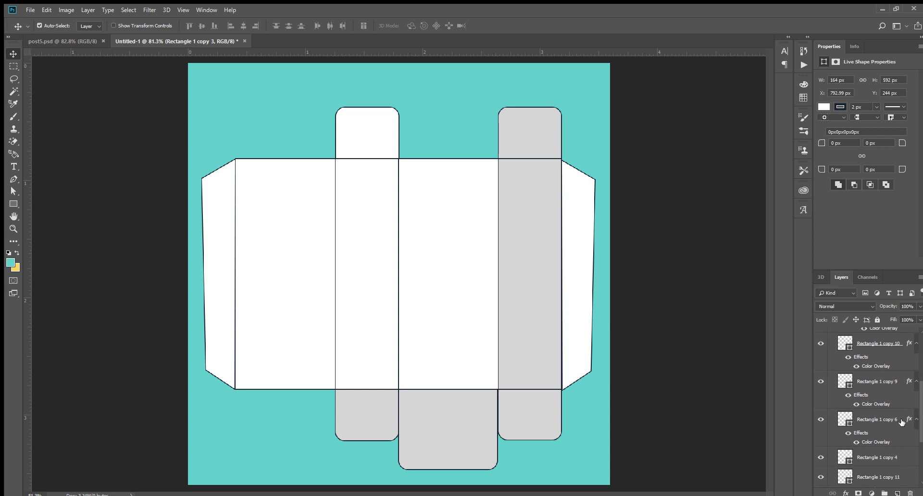
scroll(901, 423, down, 3)
scroll(902, 421, down, 4)
scroll(902, 418, up, 3)
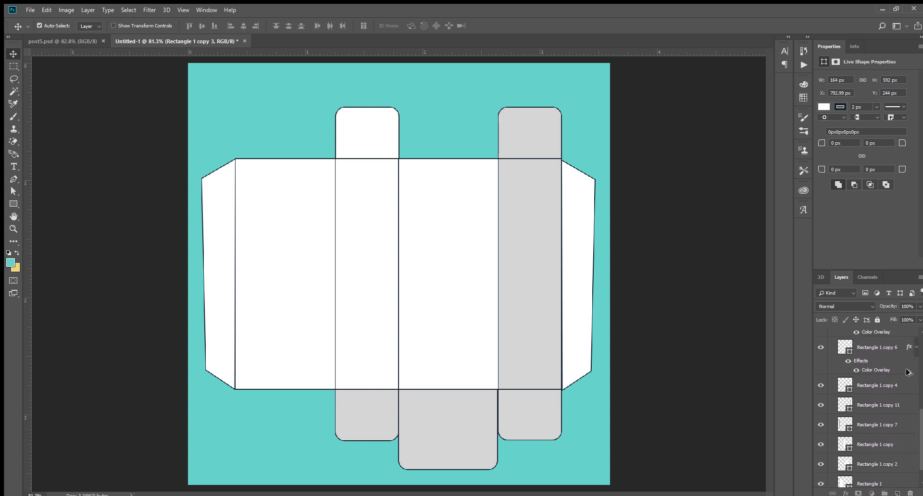
drag(908, 355, 910, 390)
scroll(908, 390, down, 2)
scroll(904, 385, down, 2)
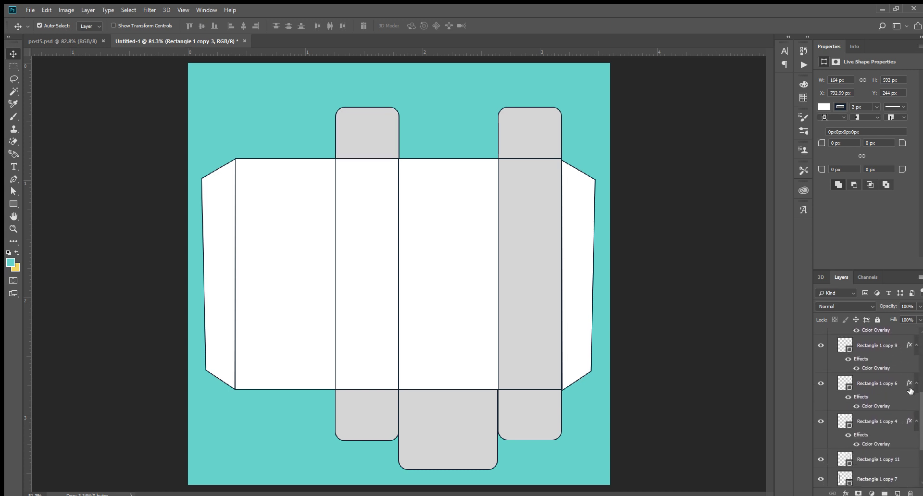
scroll(894, 378, down, 2)
Copy the overlay onto the right and left side flaps, then undo the mistaken middle-column copy
click(887, 369)
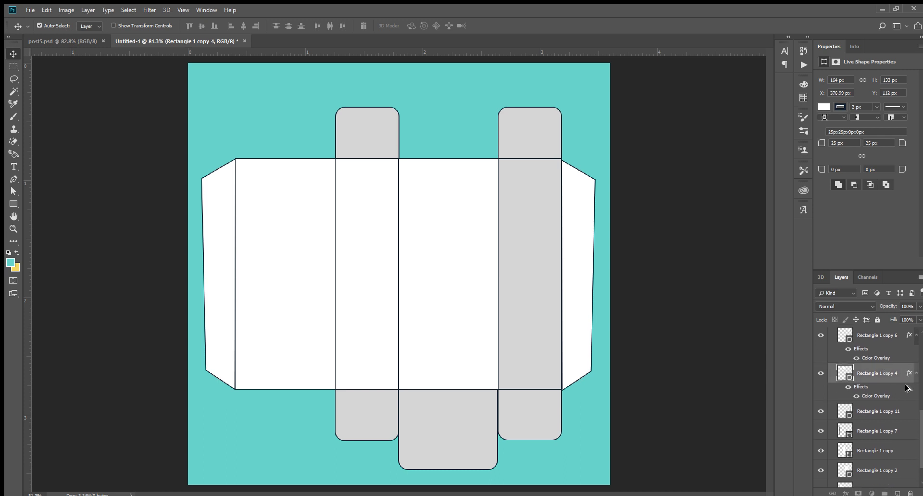
drag(908, 373, 909, 411)
click(897, 411)
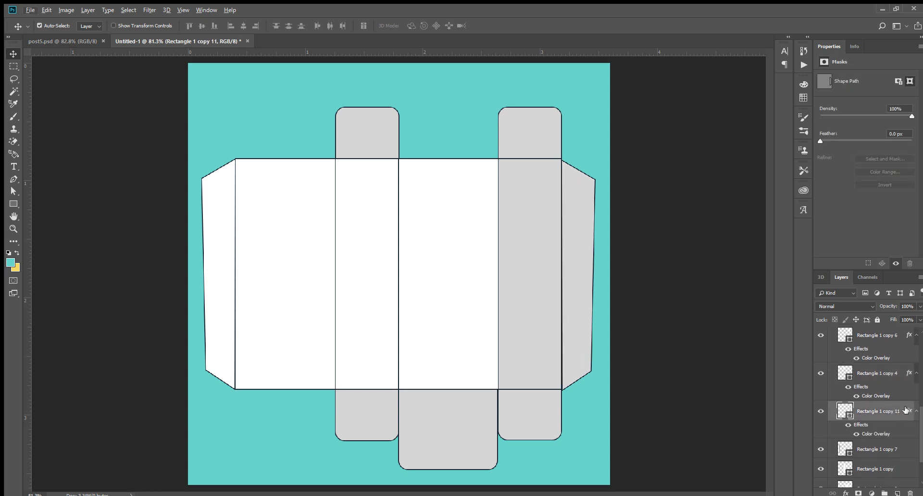
scroll(903, 403, down, 2)
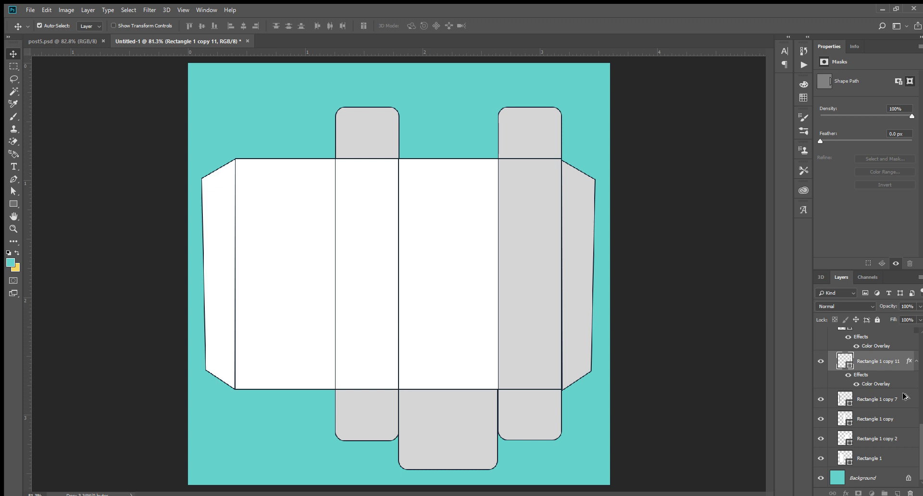
drag(906, 365, 908, 398)
click(899, 399)
scroll(904, 409, down, 1)
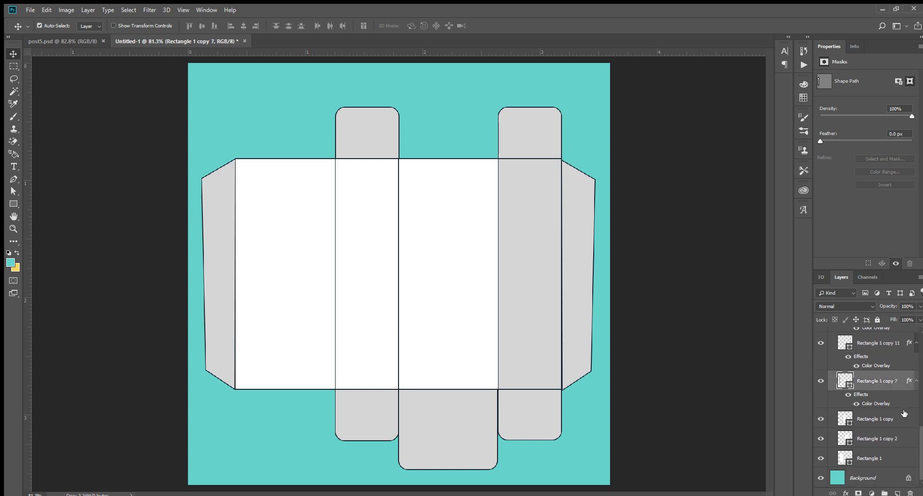
drag(907, 412, 908, 419)
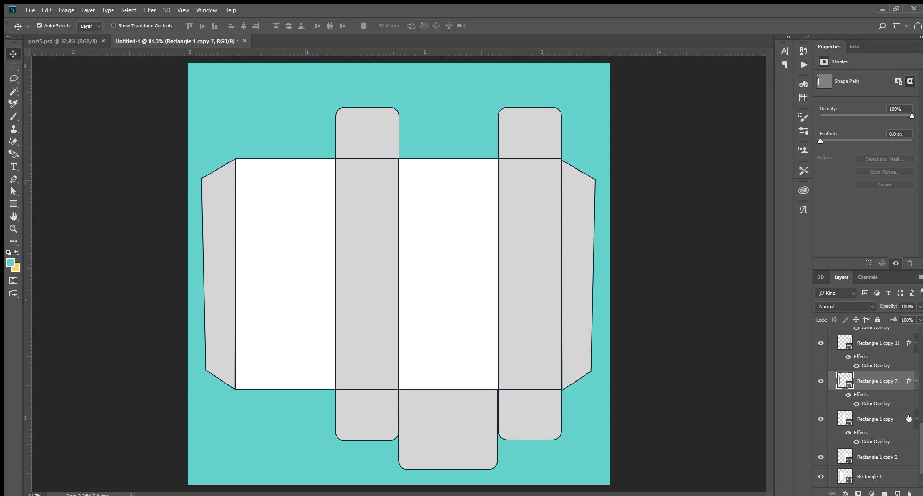
key(ctrl+z)
key(ctrl+z)
key(ctrl+z)
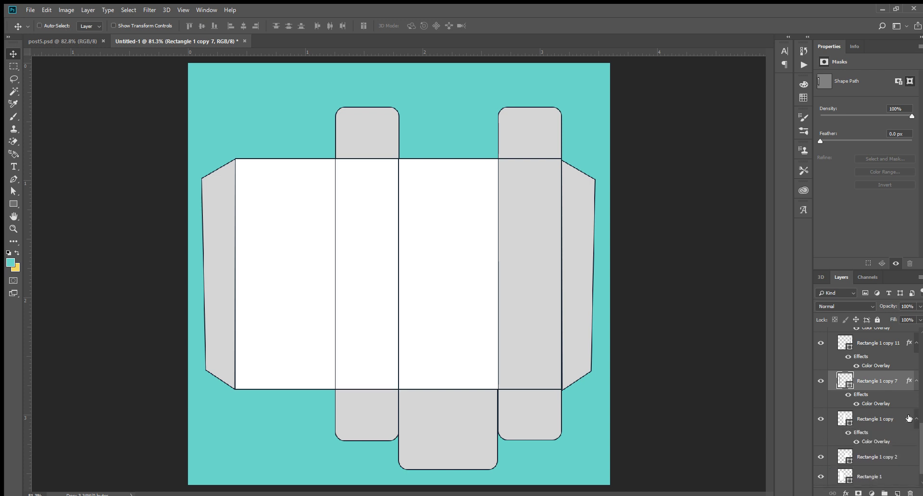
key(ctrl+z)
Undo the recent fill copies and copy the gray overlay onto the top-left tab and left side flap
key(ctrl+z)
key(ctrl+z)
key(ctrl+z)
key(ctrl+z)
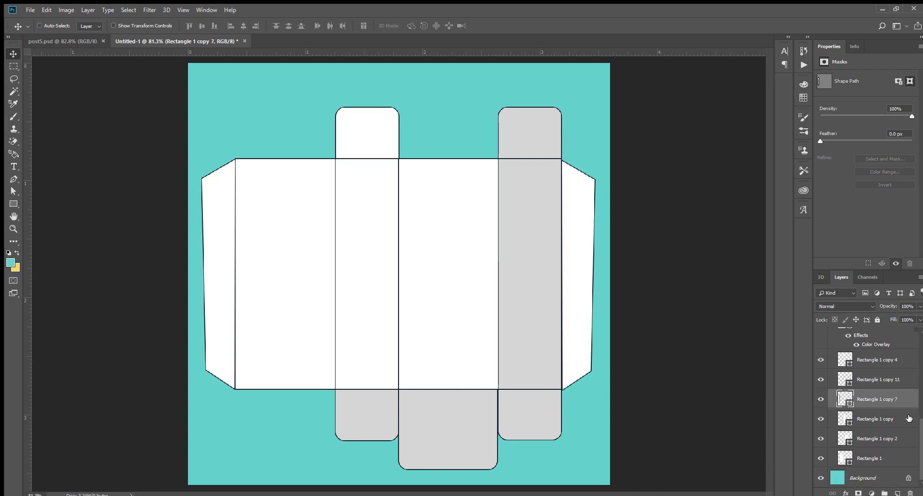
key(ctrl+z)
scroll(900, 400, up, 2)
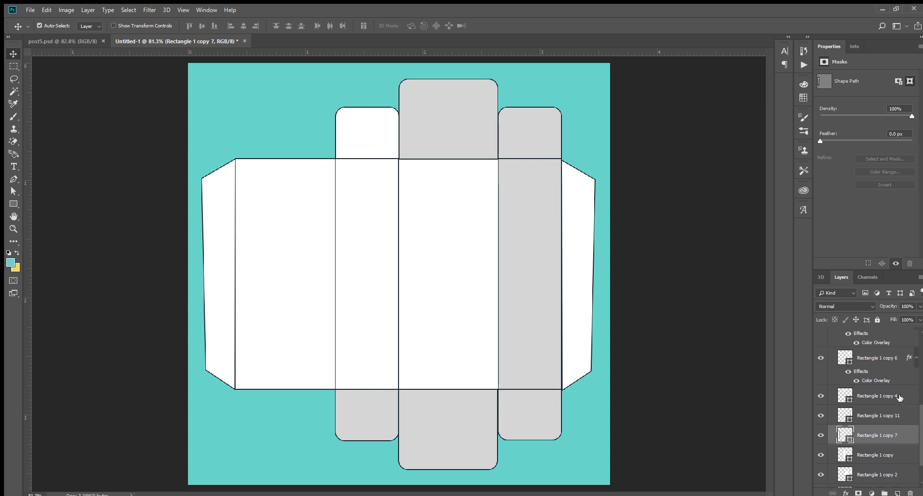
drag(915, 357, 906, 433)
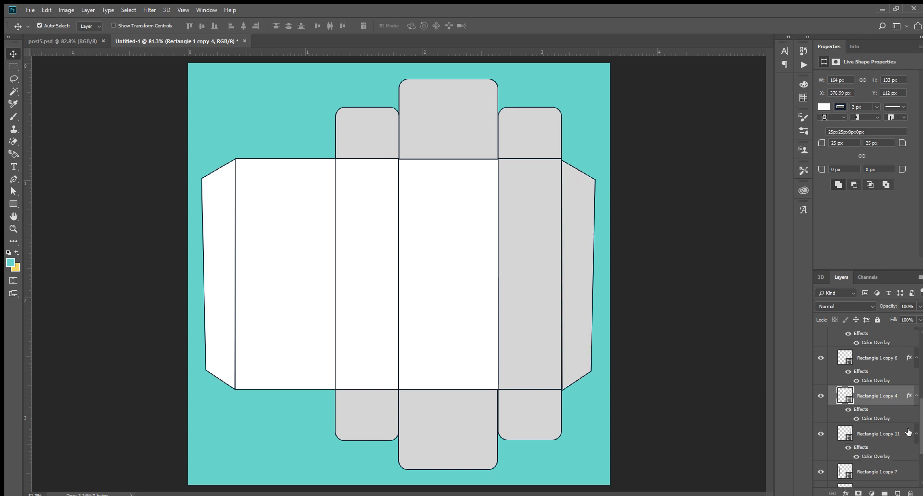
drag(908, 432, 896, 439)
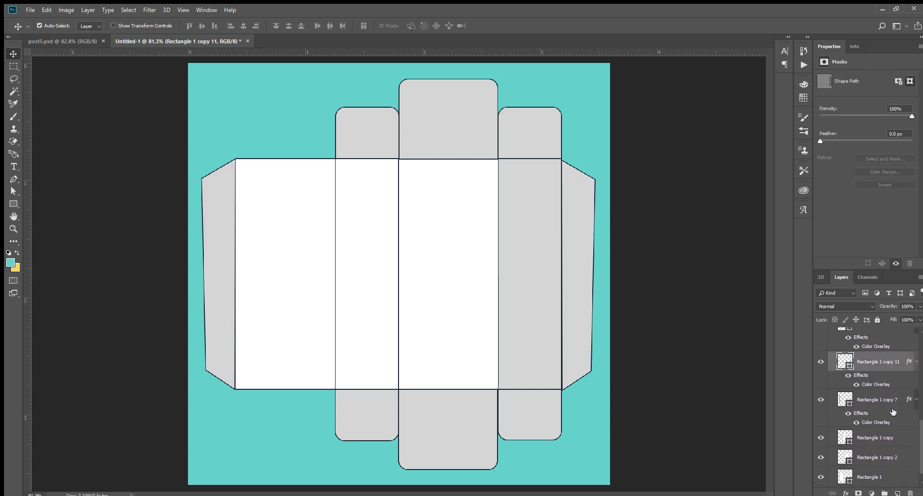
Copy the gray overlay onto the central and last white panels, then deselect all layers
scroll(893, 408, down, 1)
click(893, 420)
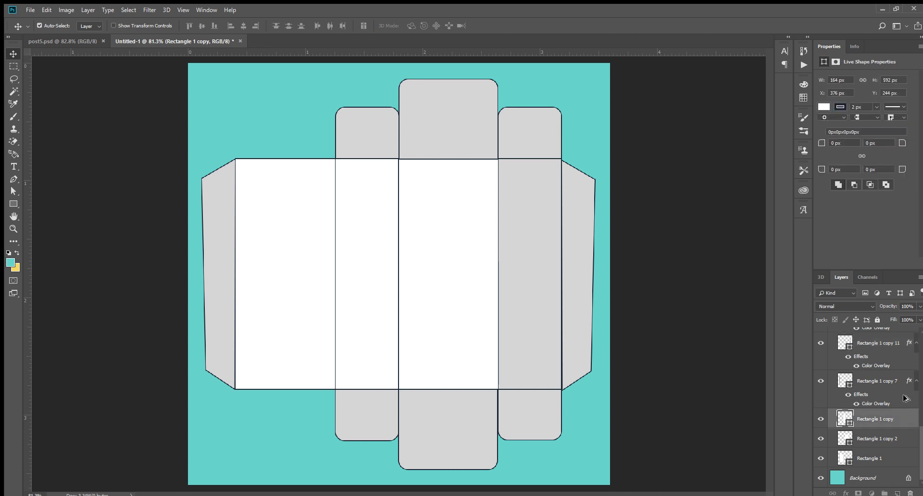
mouse_move(907, 426)
mouse_down()
mouse_move(910, 417)
mouse_move(908, 455)
mouse_up()
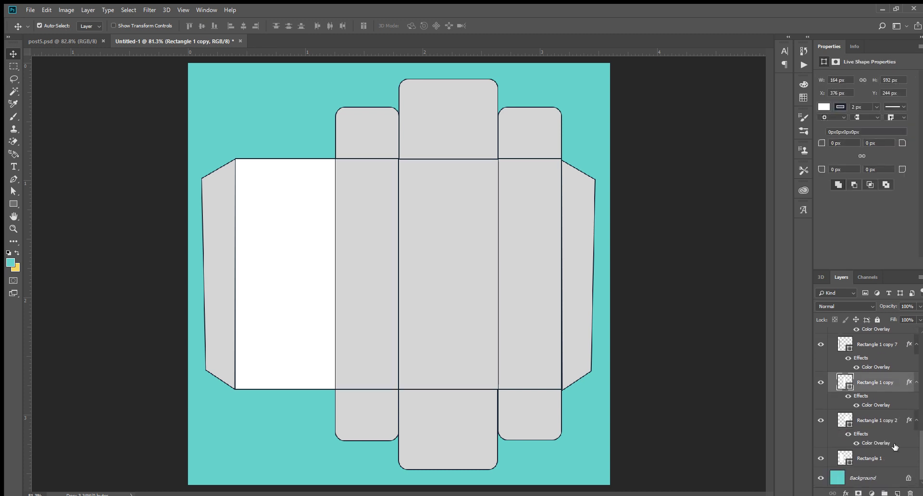
drag(911, 417, 904, 456)
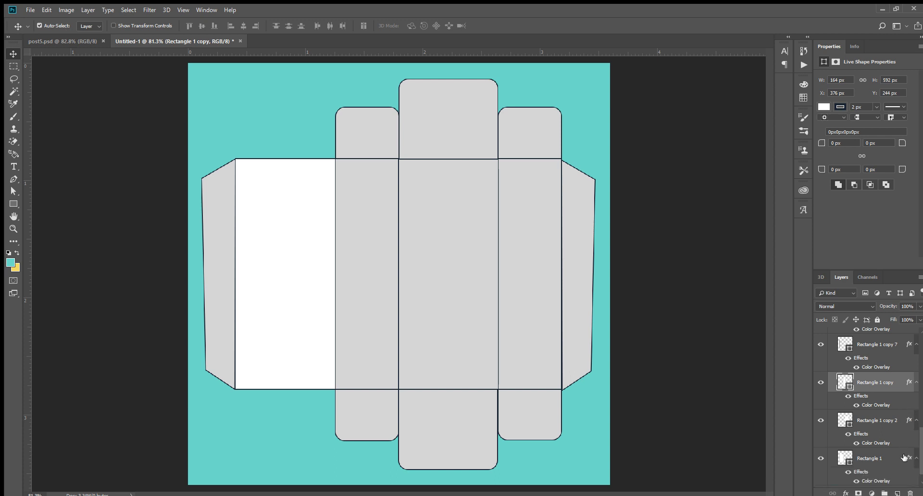
click(715, 322)
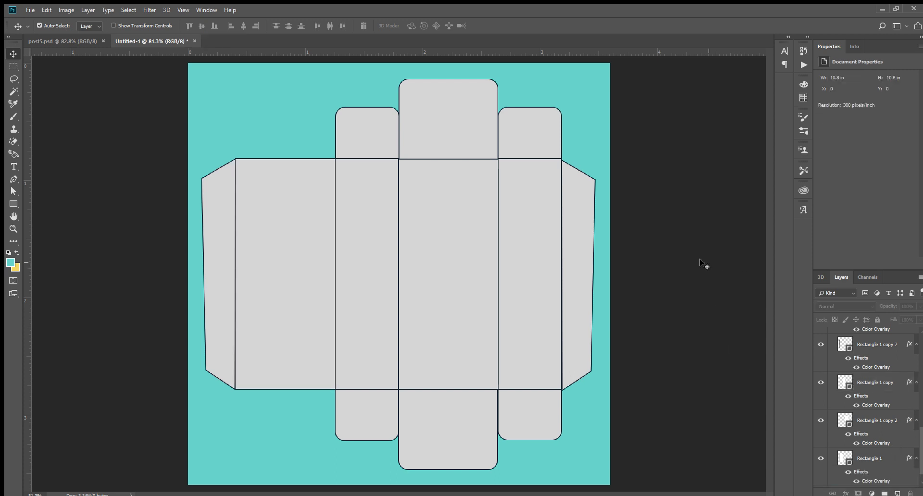